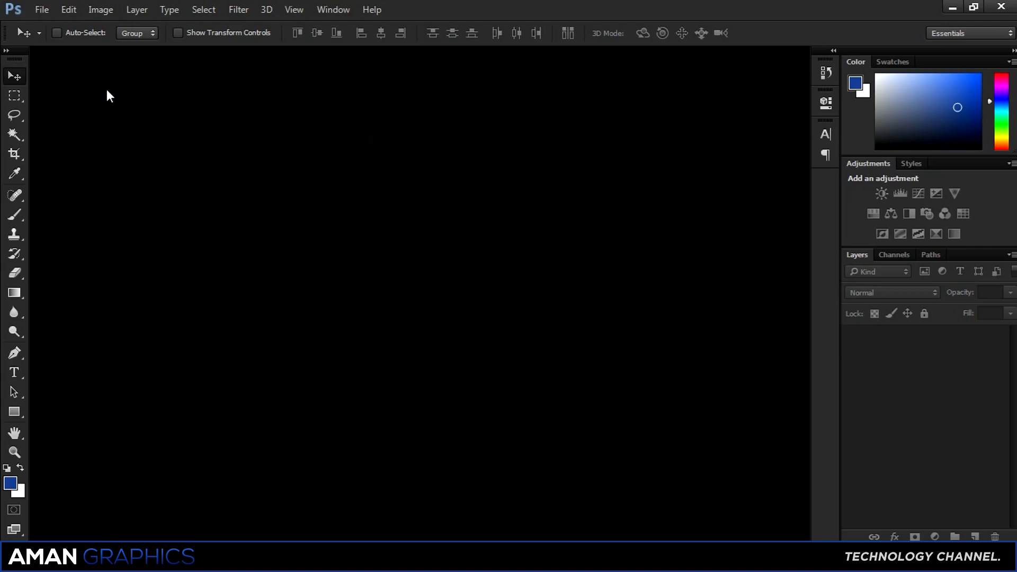
Start a new document and set its size to 1920 by 1080 pixels
click(38, 9)
click(46, 18)
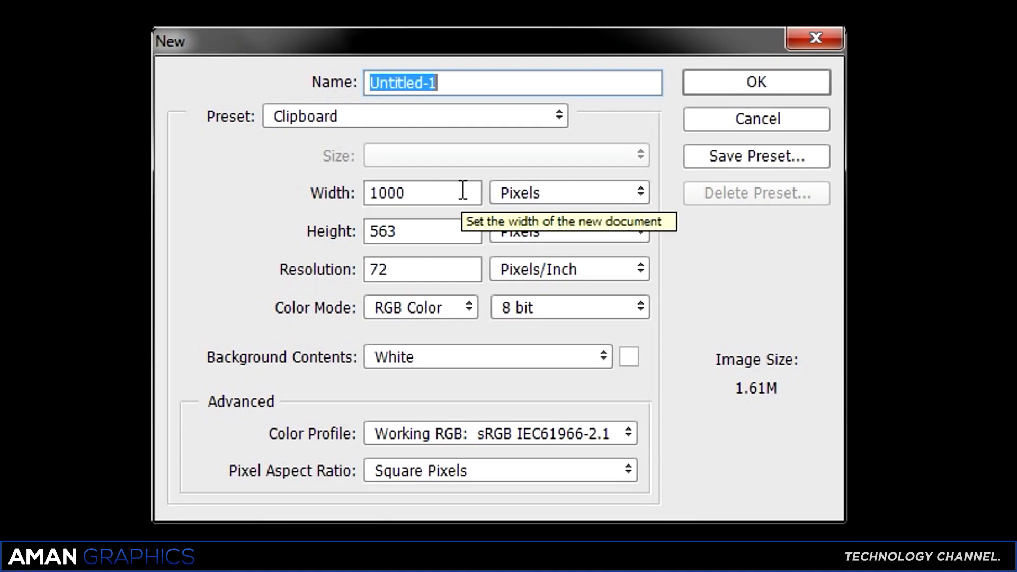
click(463, 189)
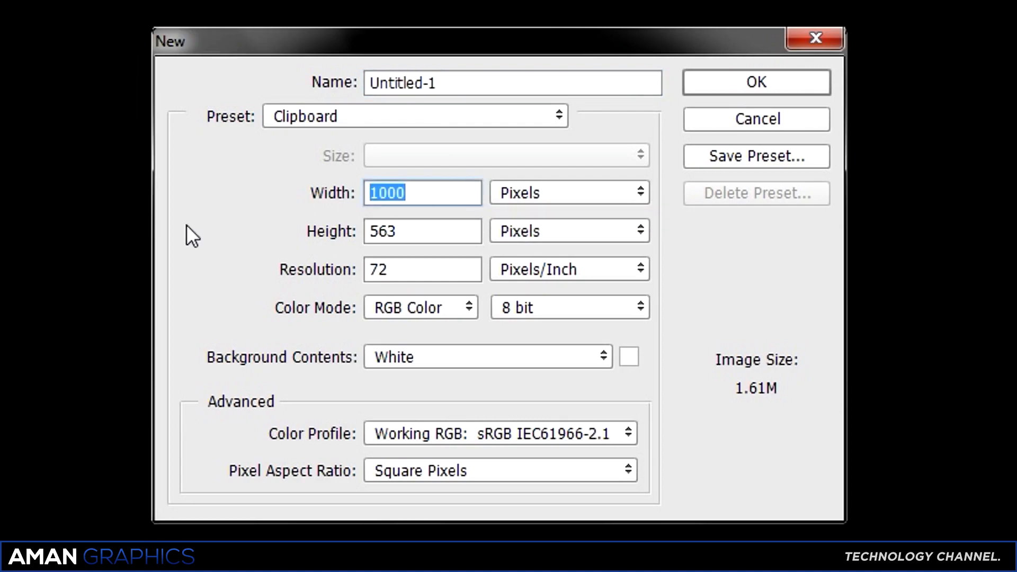
key(BackSpace)
text(12)
key(BackSpace)
text(920)
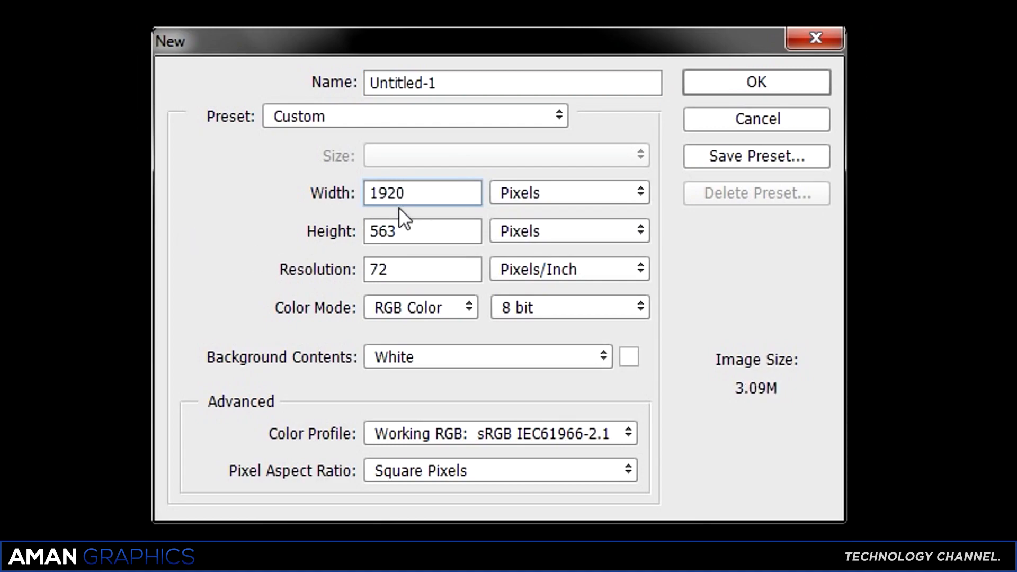
click(424, 228)
text(1080)
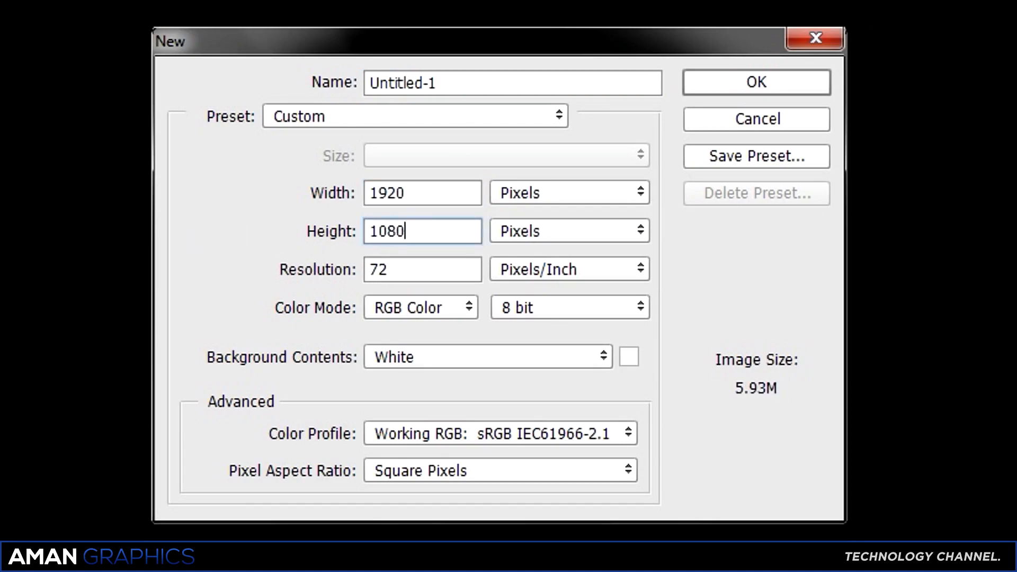
Name the new document "test"
click(469, 79)
key(BackSpace)
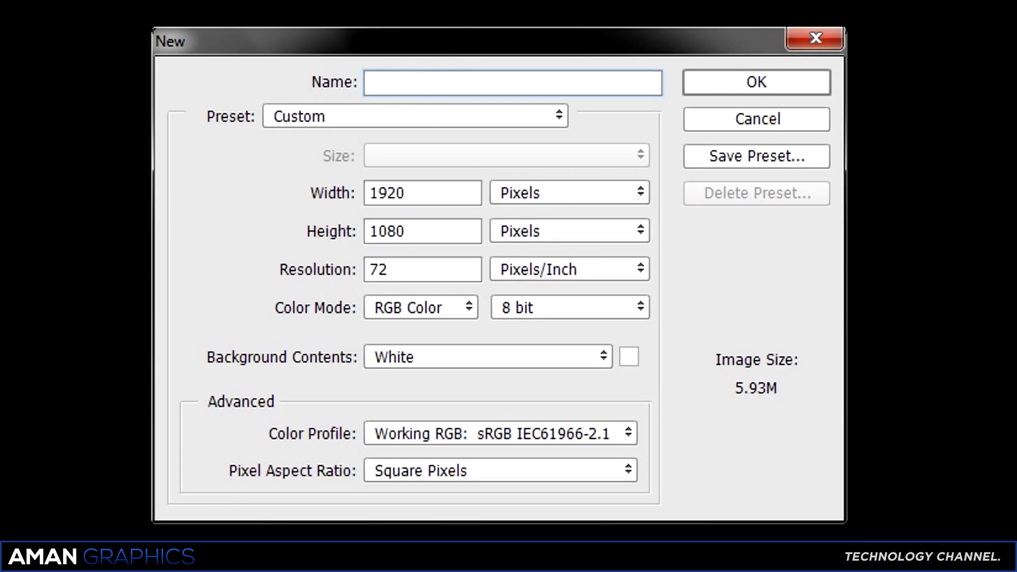
text(test)
Try the Default Photoshop Size, Web and Mobile & Devices presets and browse the available device sizes
click(418, 116)
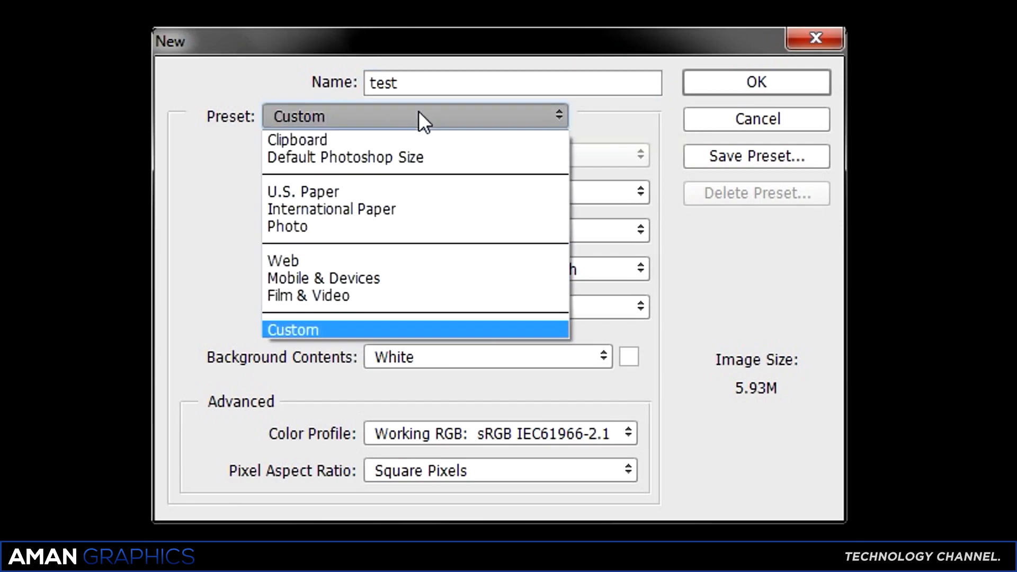
click(405, 155)
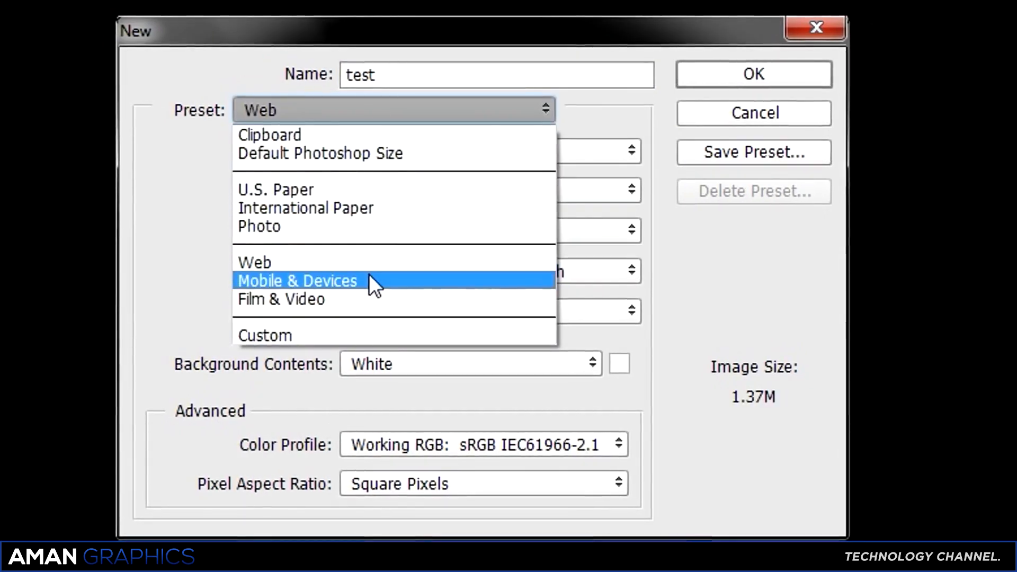
click(369, 277)
click(427, 109)
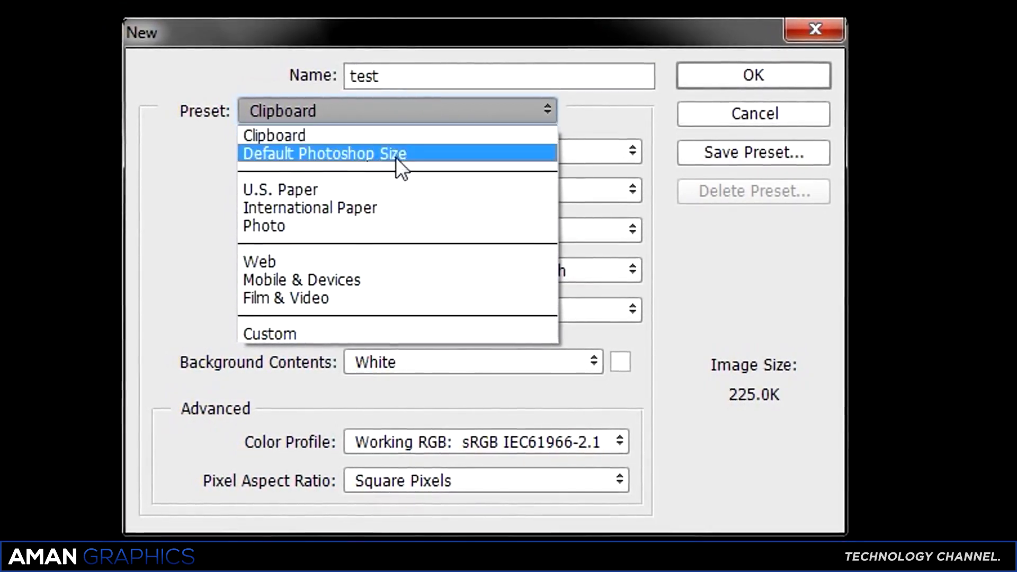
click(363, 260)
click(412, 118)
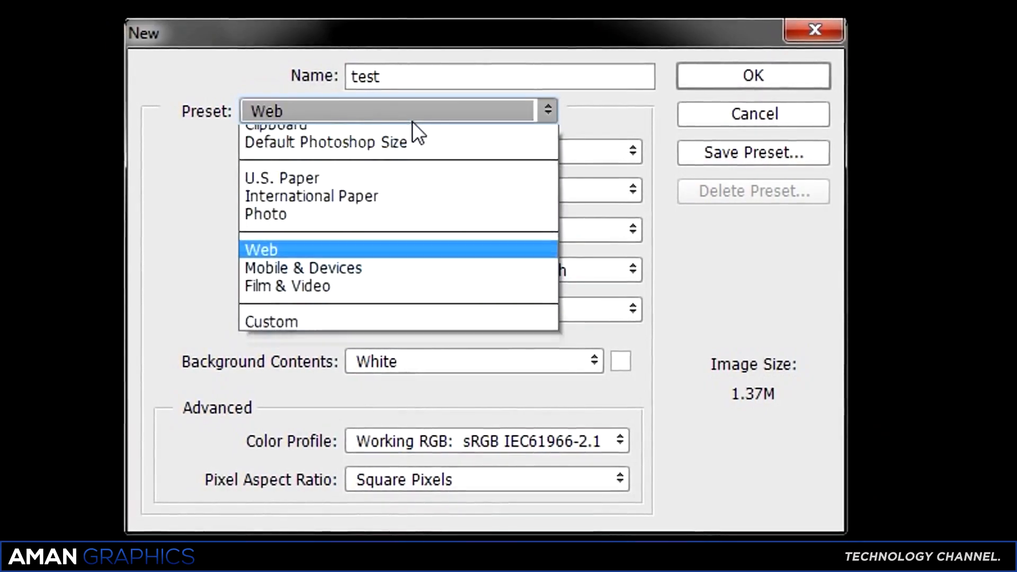
click(374, 281)
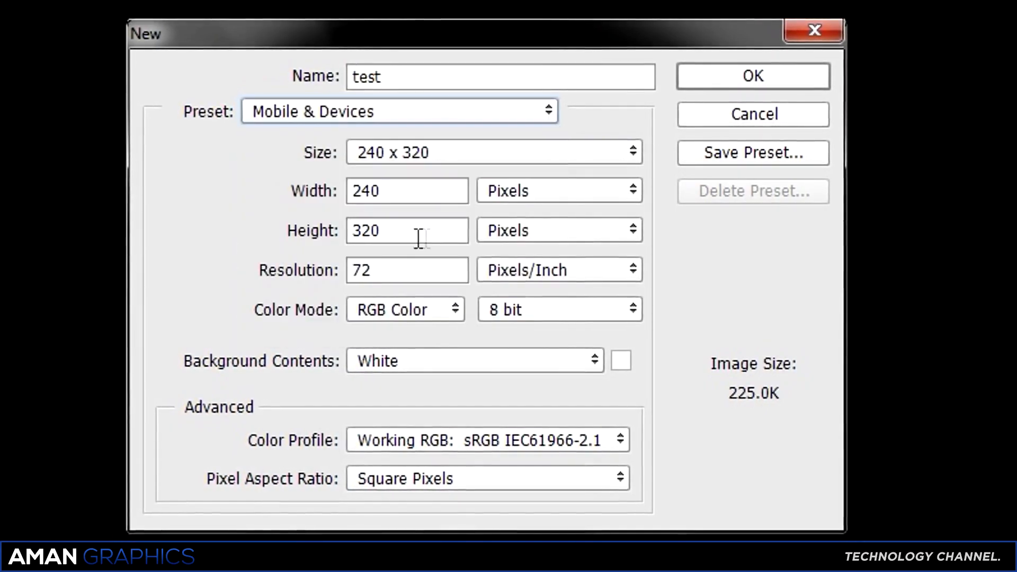
click(472, 113)
click(472, 113)
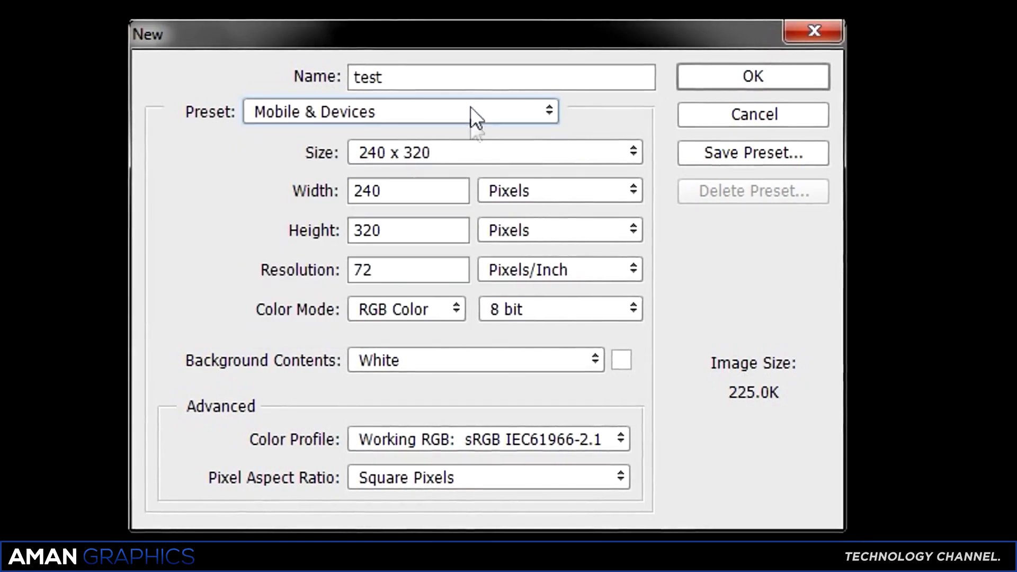
click(483, 153)
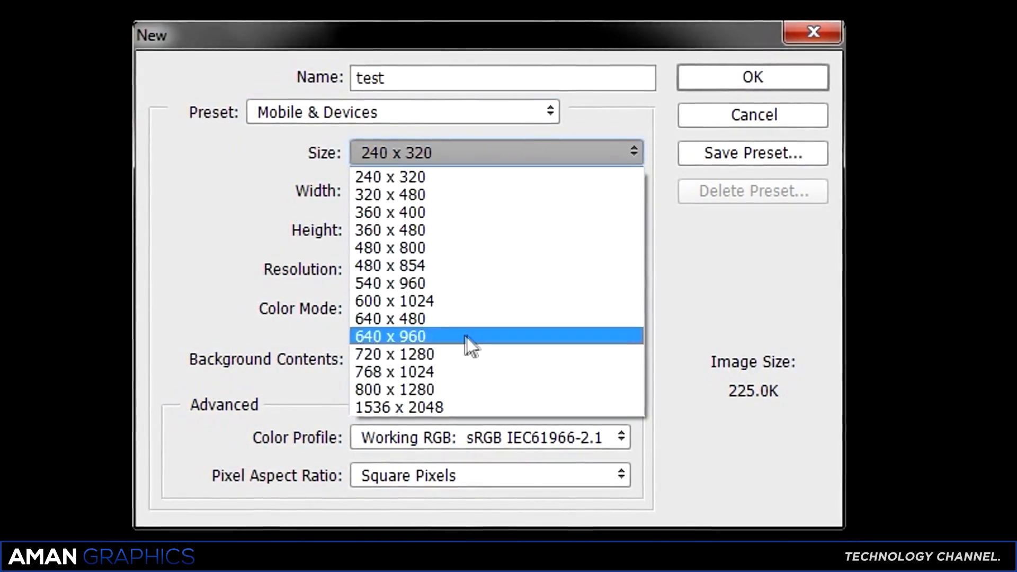
click(285, 160)
Apply the Default Photoshop Size preset and change the document dimensions' unit to pixels
click(445, 104)
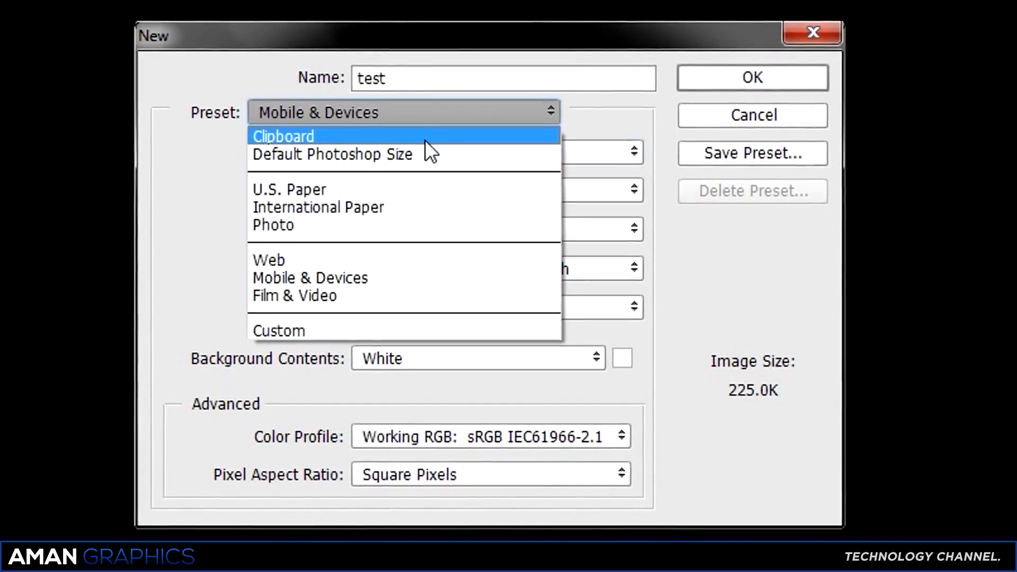
click(396, 155)
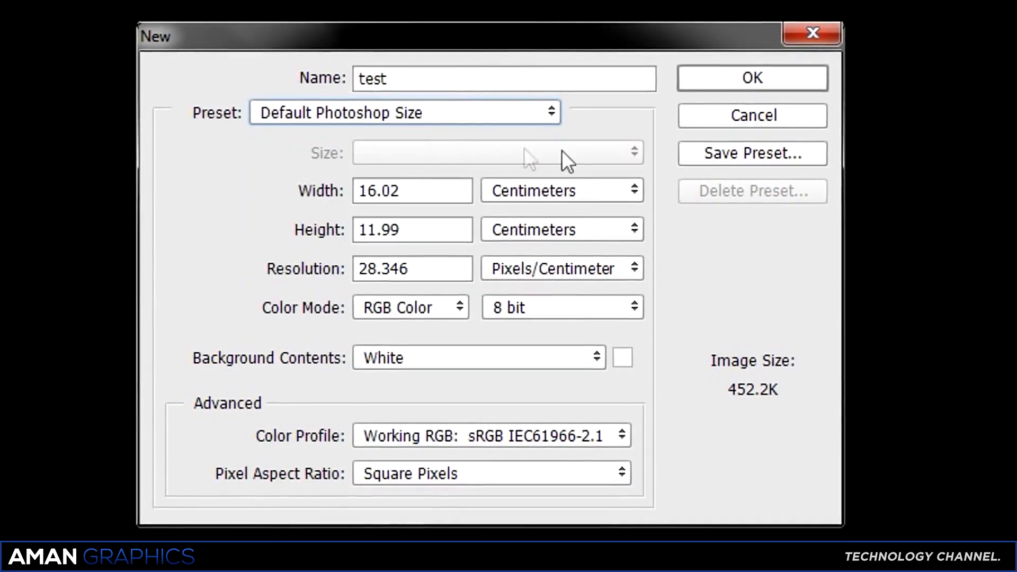
click(604, 191)
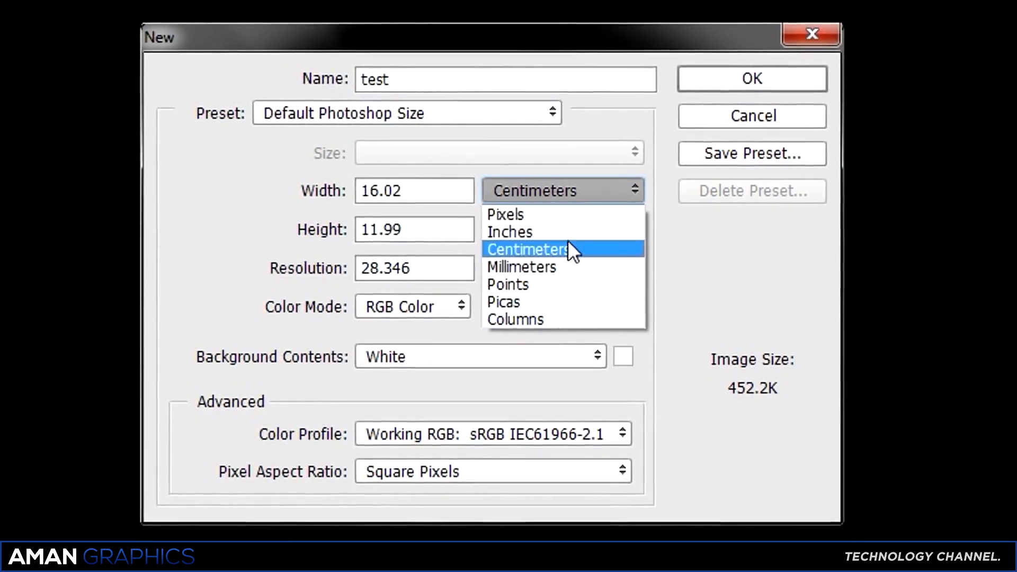
click(576, 211)
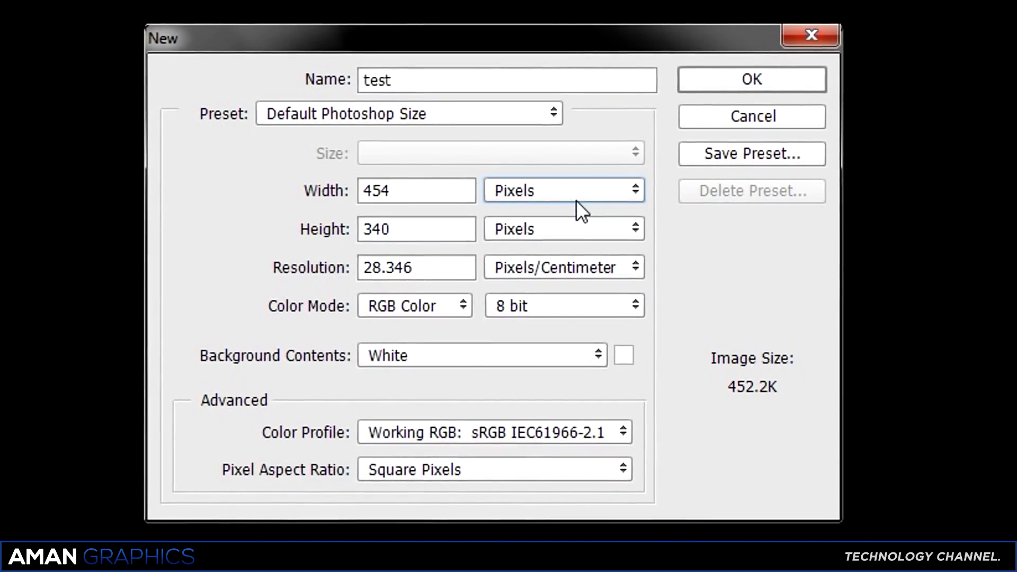
Try inches as the unit for the document dimensions, and return to pixels
click(579, 199)
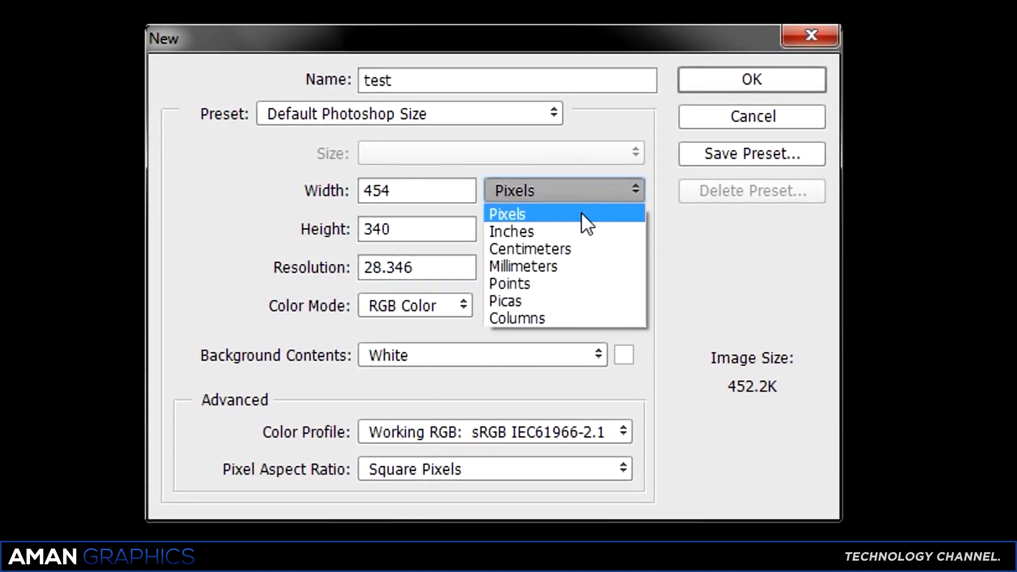
click(580, 213)
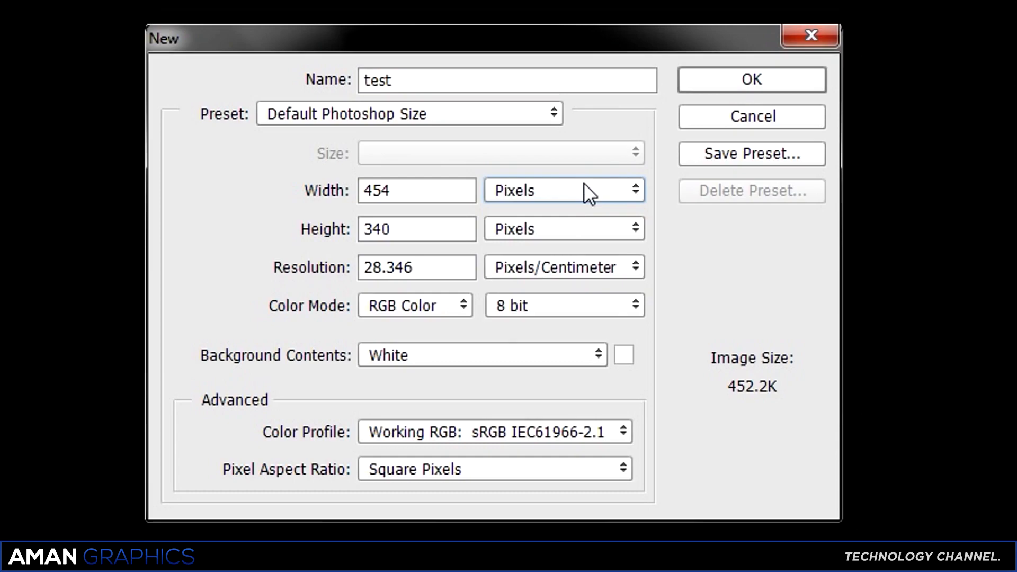
click(585, 185)
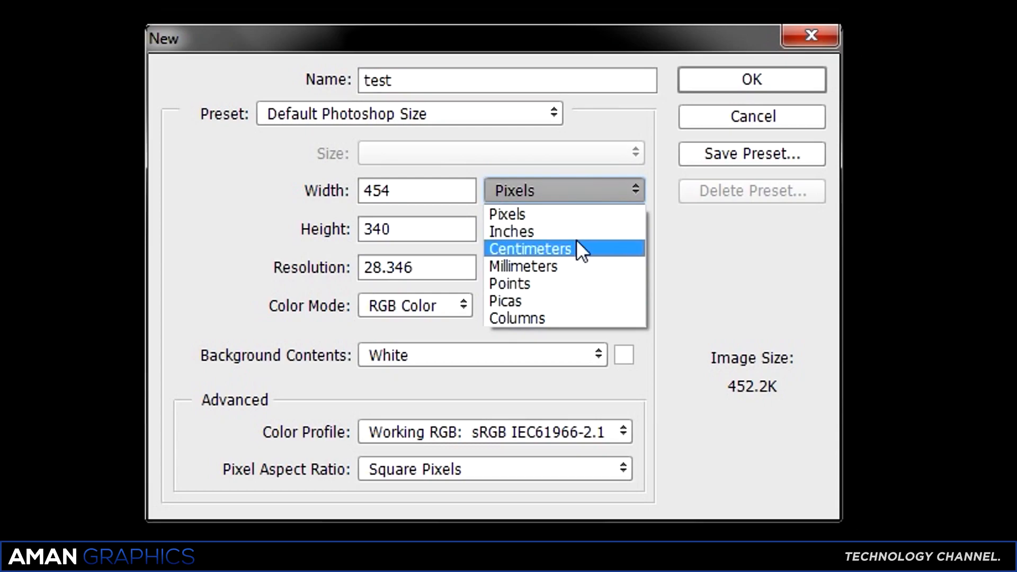
click(574, 231)
click(601, 192)
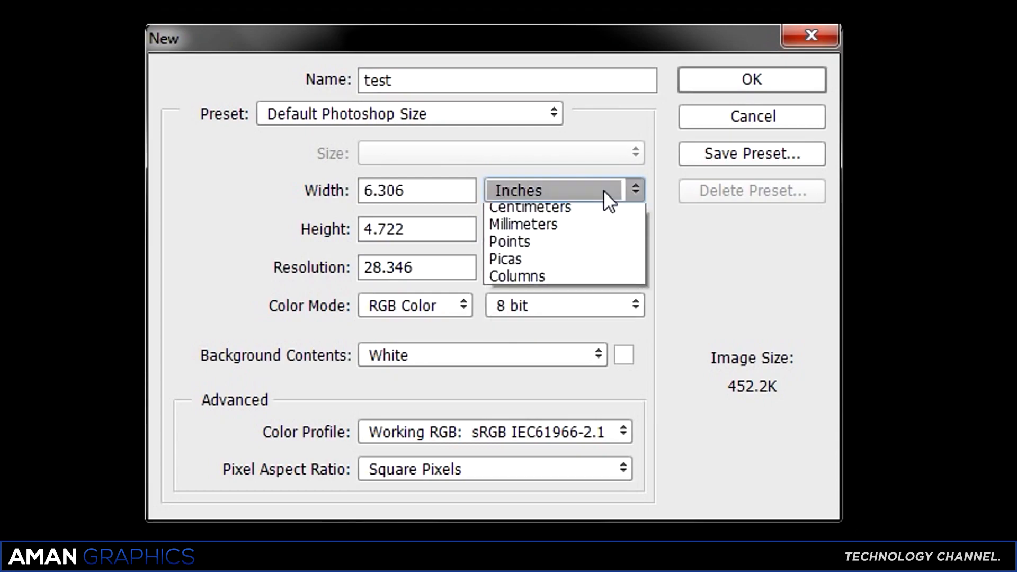
click(578, 217)
Set the document width to 1920 pixels and the height to 1080 pixels
drag(459, 192, 249, 205)
text(1920)
key(Tab)
text(1080)
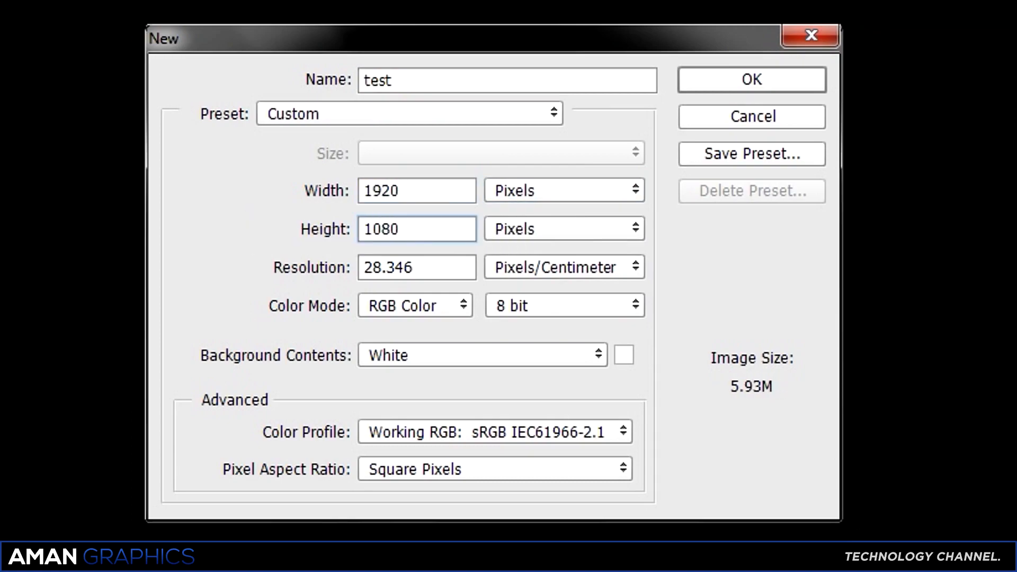
Set the resolution to 72 pixels per centimeter and create the document
click(457, 274)
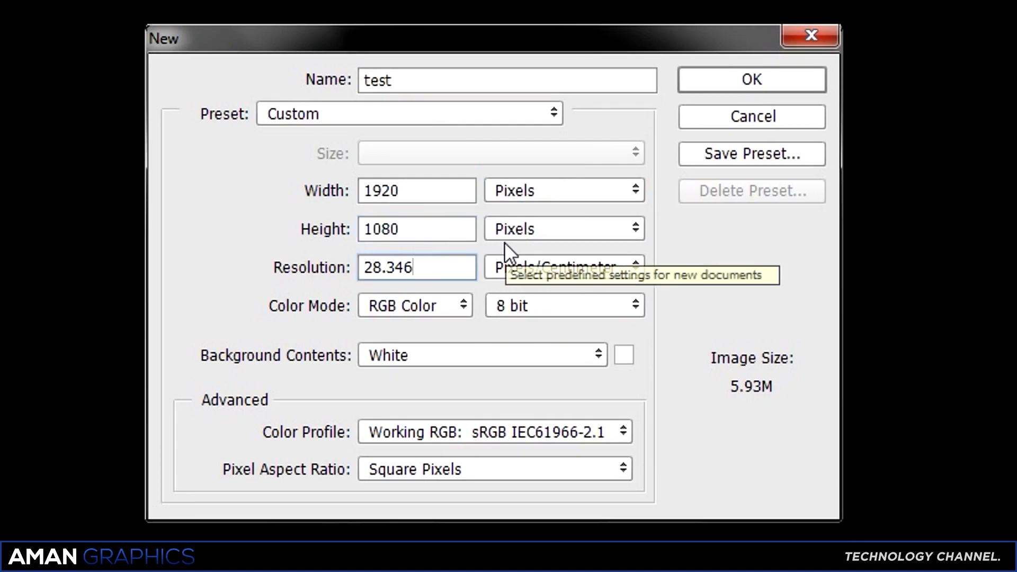
key(BackSpace)
key(BackSpace)
key(BackSpace)
key(BackSpace)
key(BackSpace)
key(BackSpace)
text(72)
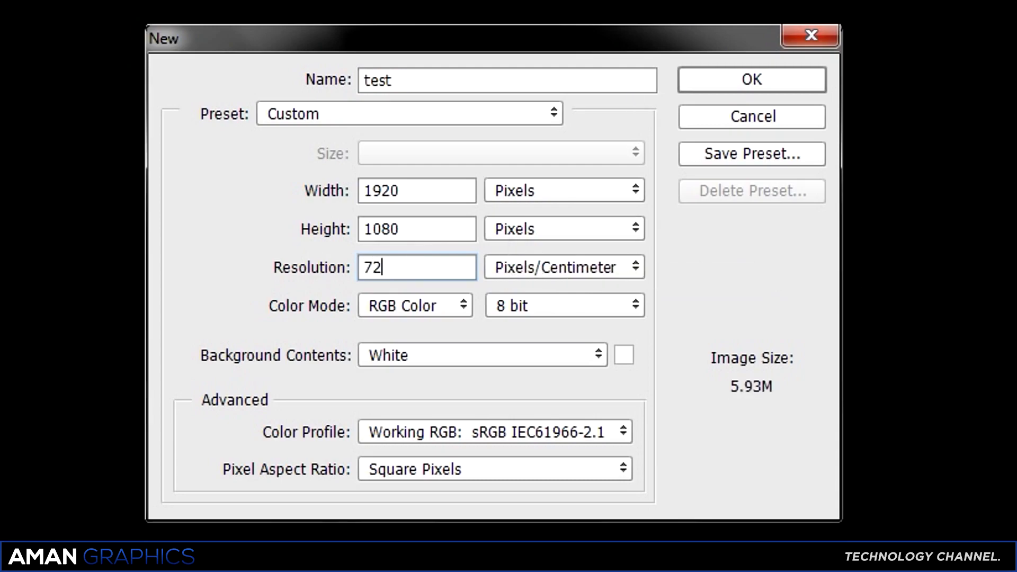
click(755, 78)
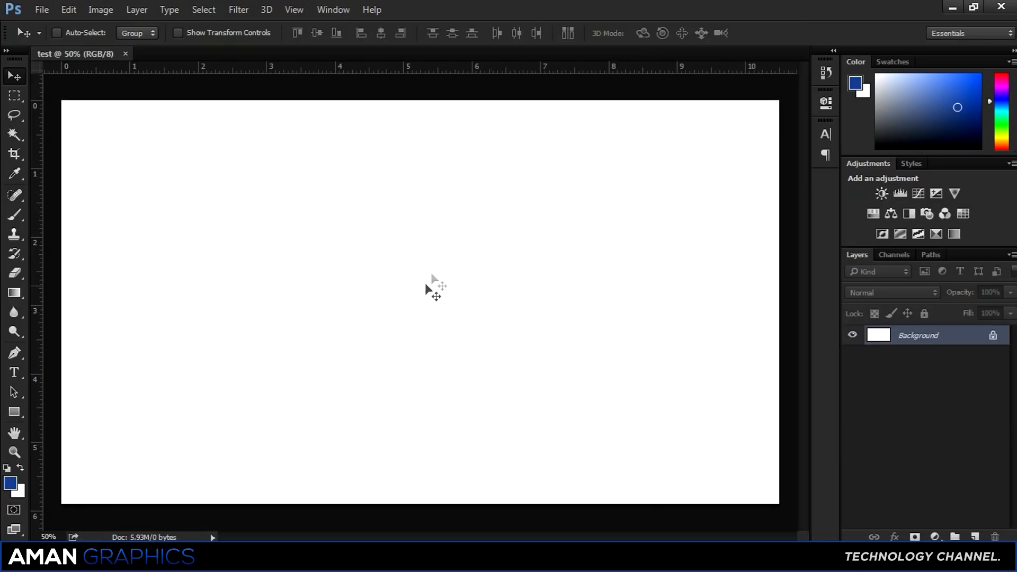
Choose the Gloucester MT Extra Condensed Regular font for the Type tool
click(14, 372)
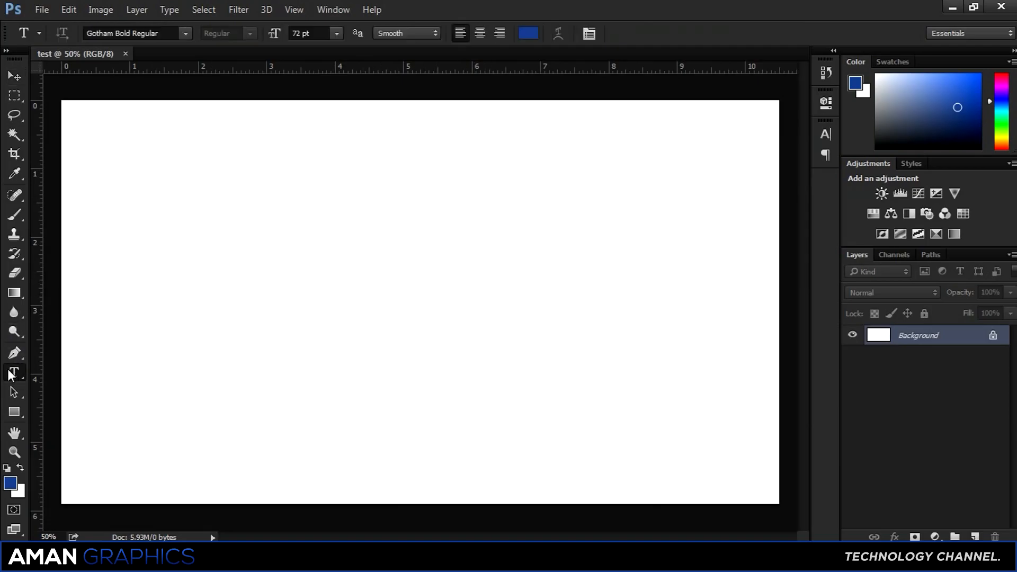
click(185, 33)
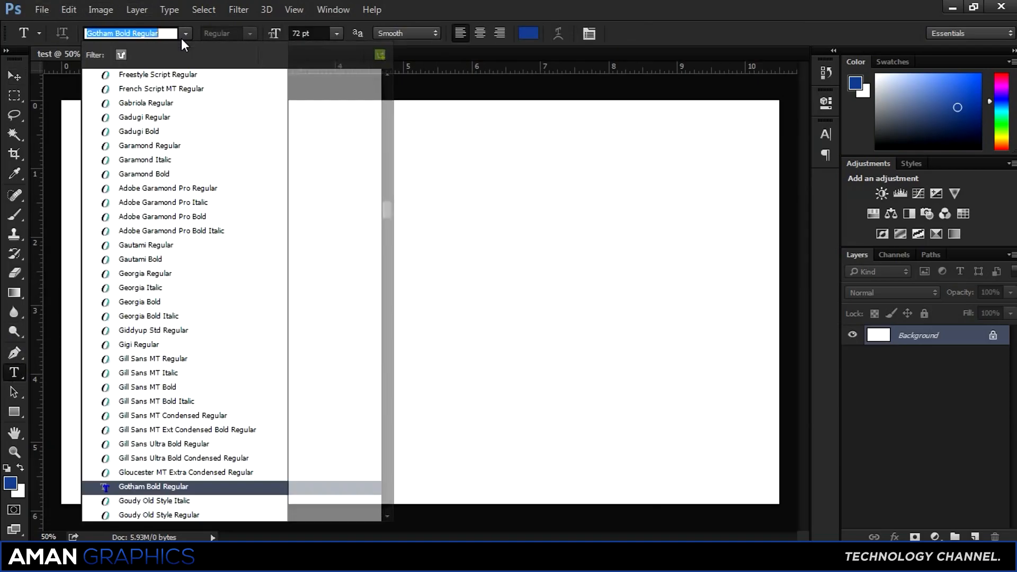
scroll(171, 159, down, 5)
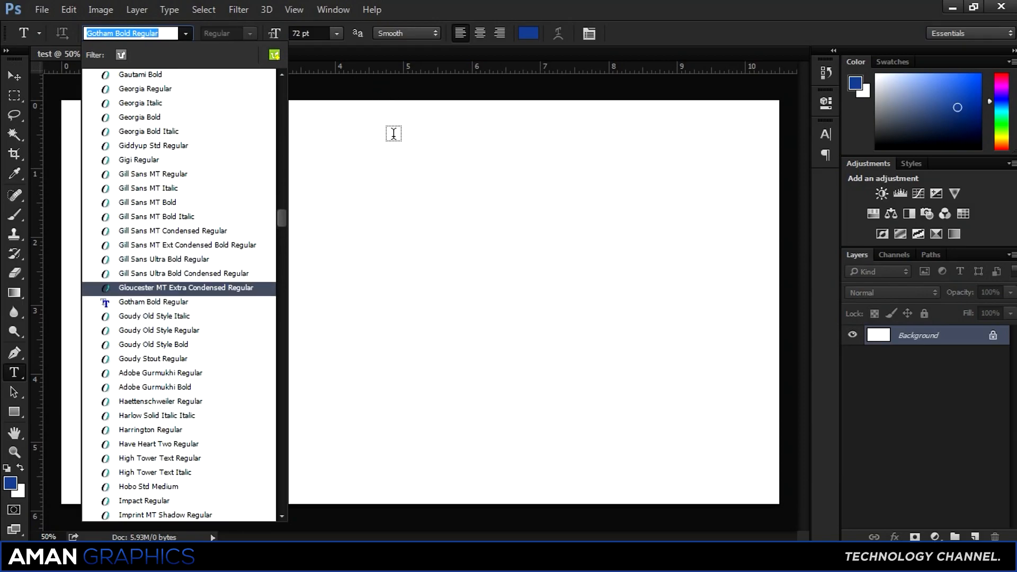
click(392, 135)
click(618, 34)
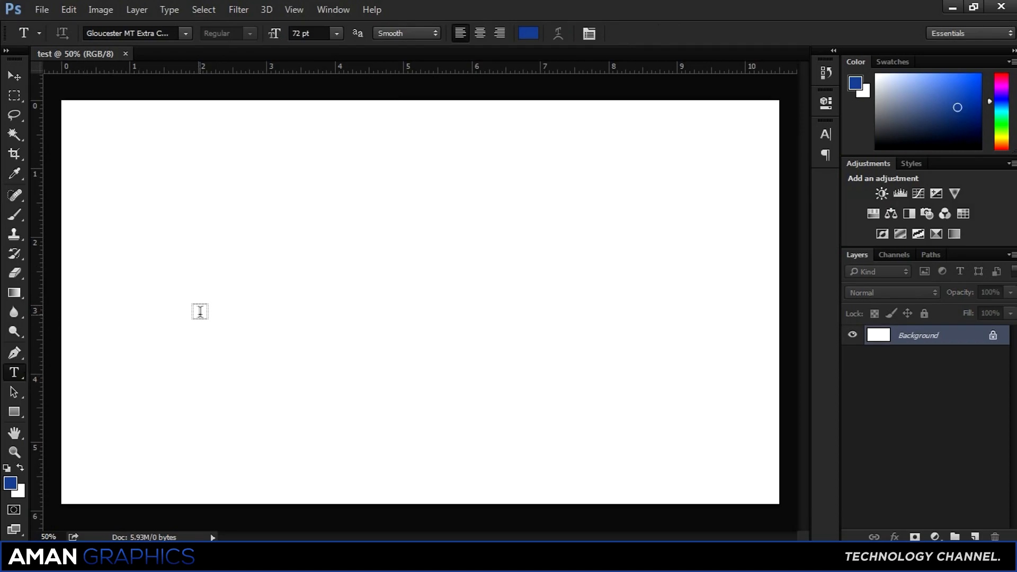
Add the text "hello" on the canvas, left of its center
click(201, 307)
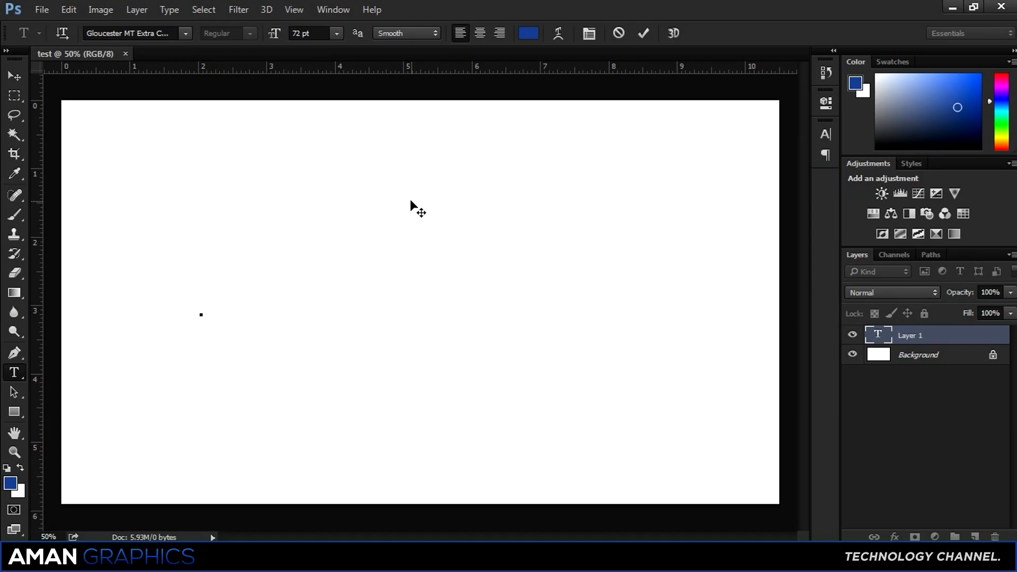
text(hello)
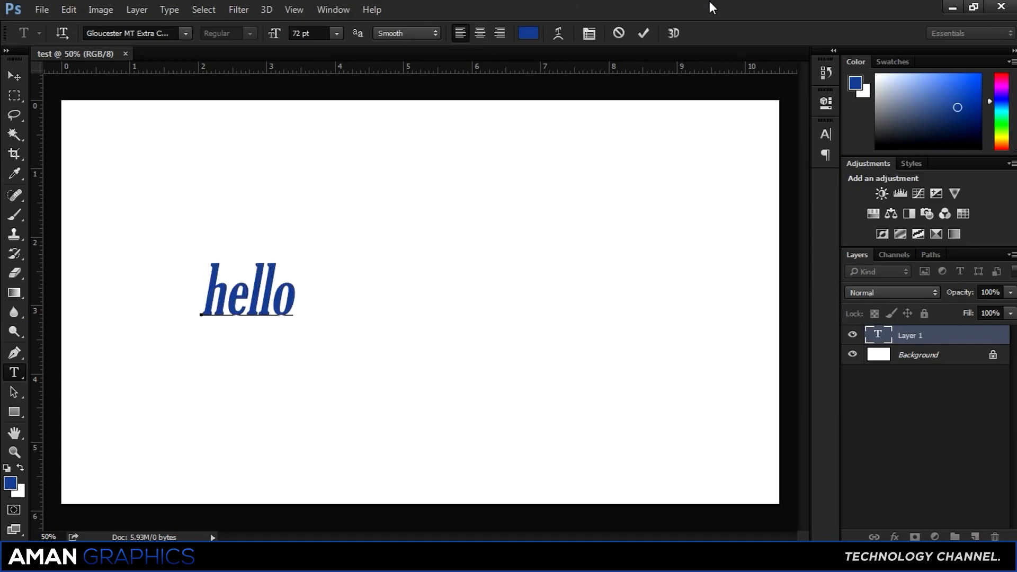
click(644, 33)
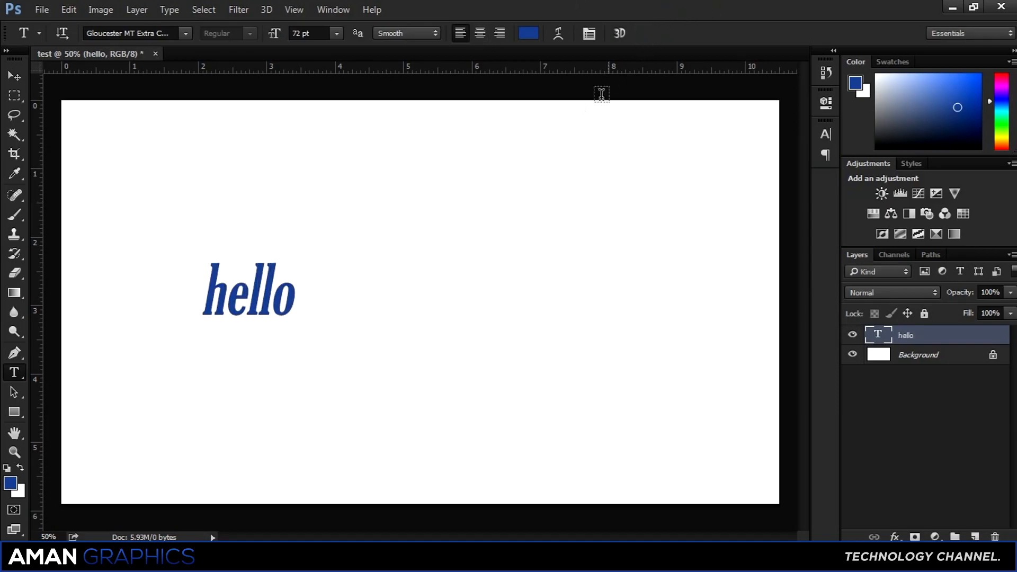
Scale the "hello" text proportionally to about 244% and move it to the canvas's horizontal center, slightly above the middle
key(ctrl+t)
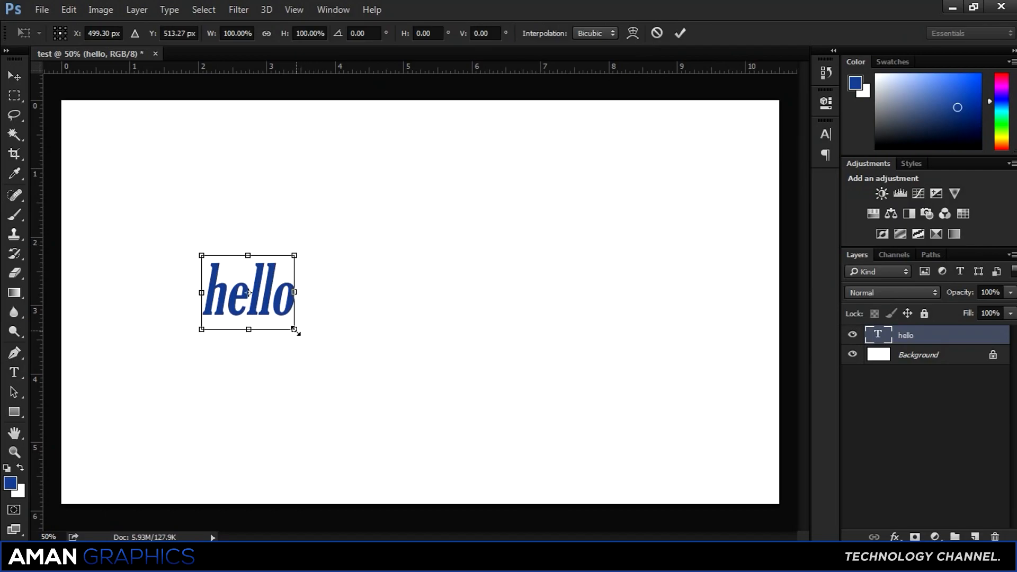
drag(297, 333, 481, 367)
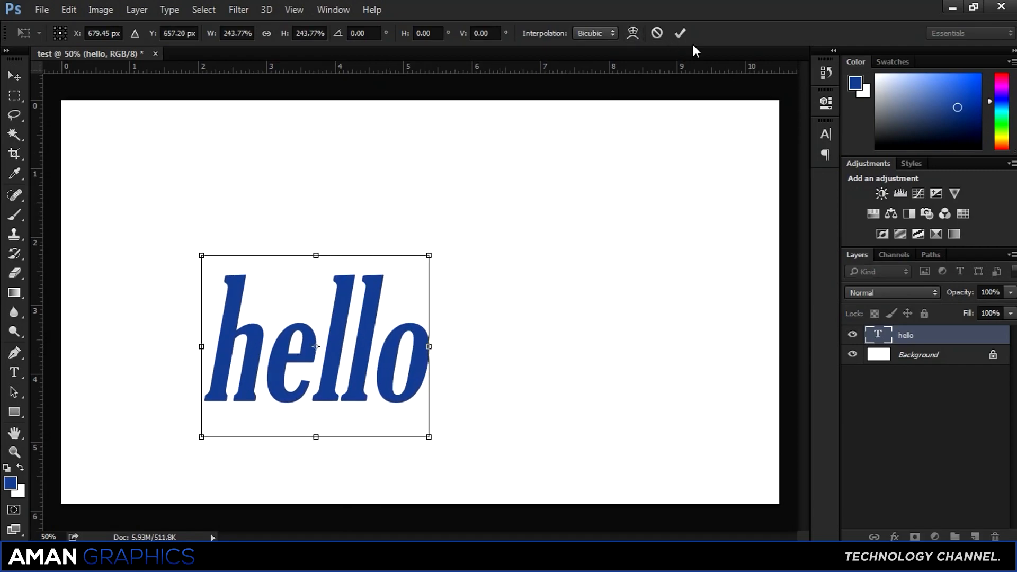
click(679, 33)
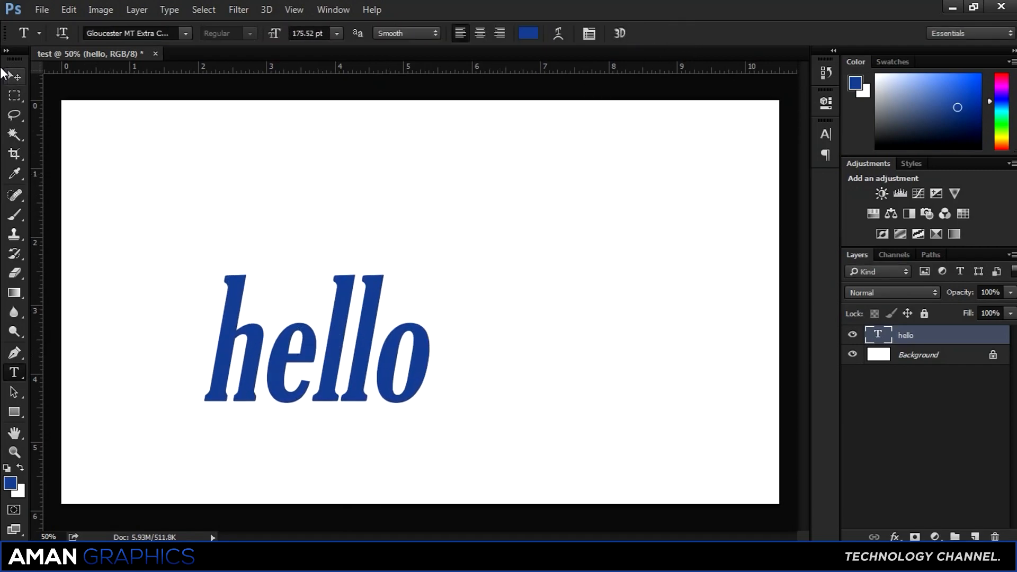
click(15, 76)
drag(370, 370, 478, 295)
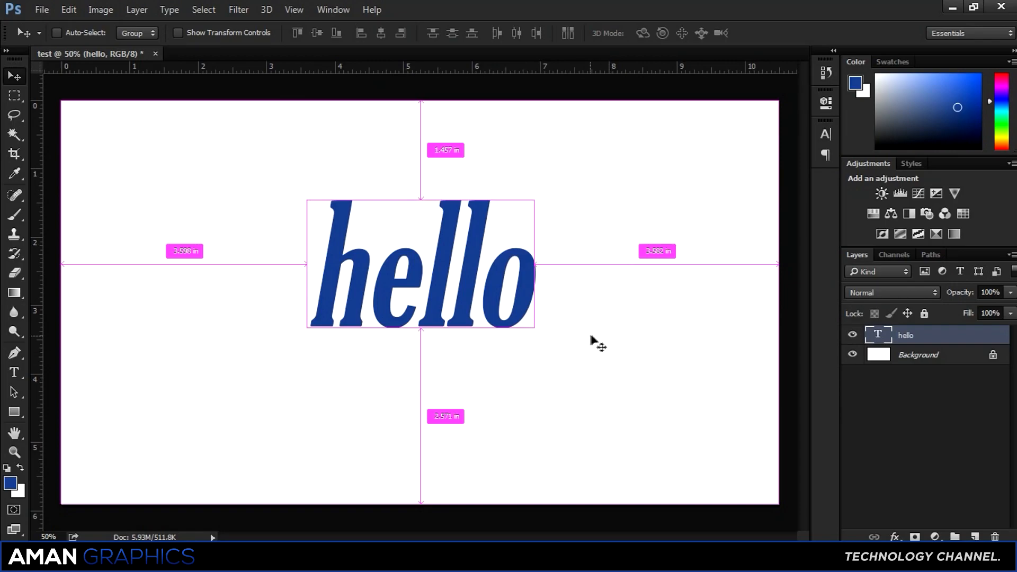
Move the "hello" text down to the canvas center and add a 3 px black outside stroke to its layer
drag(416, 247, 413, 271)
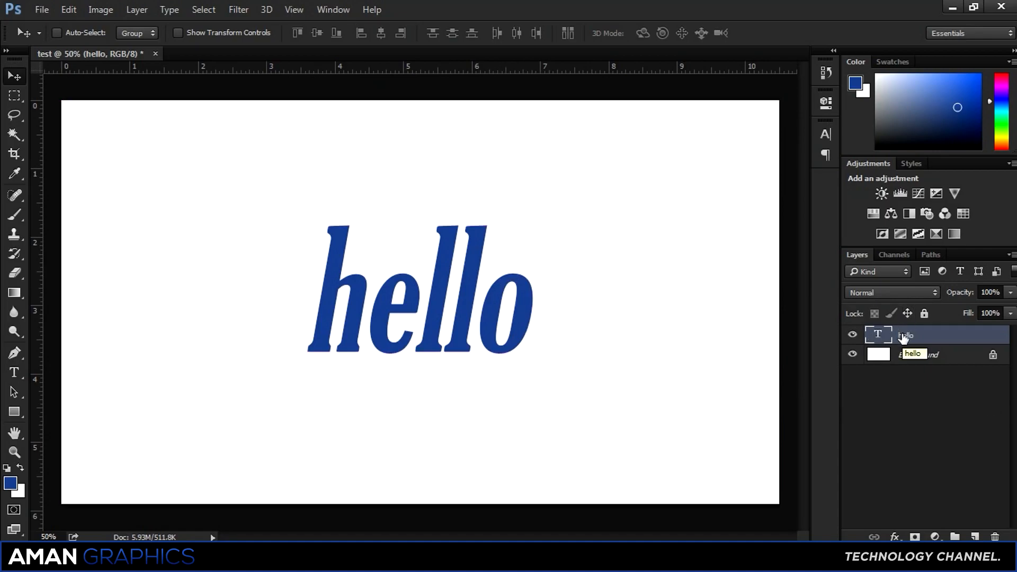
right_click(903, 338)
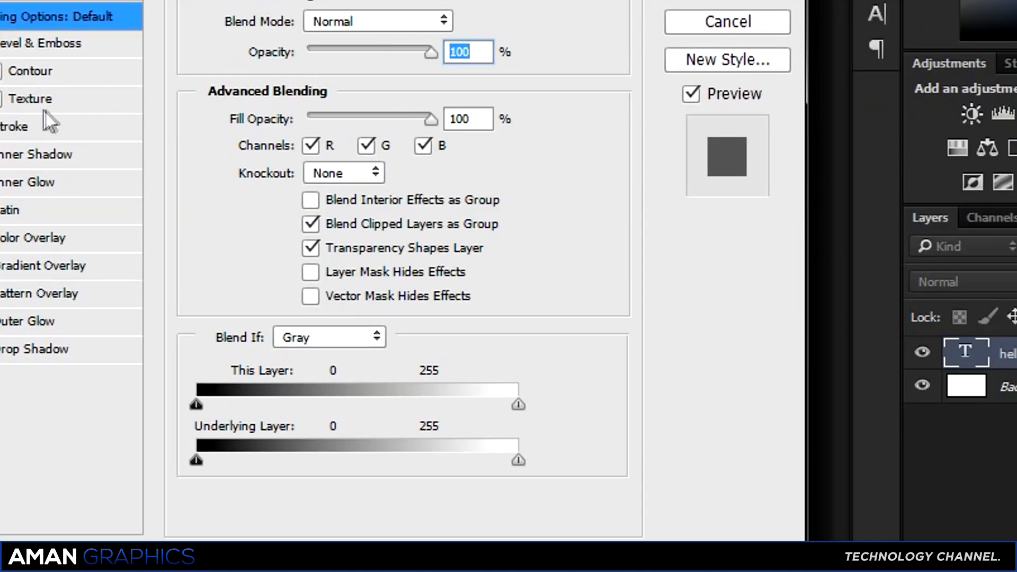
click(321, 202)
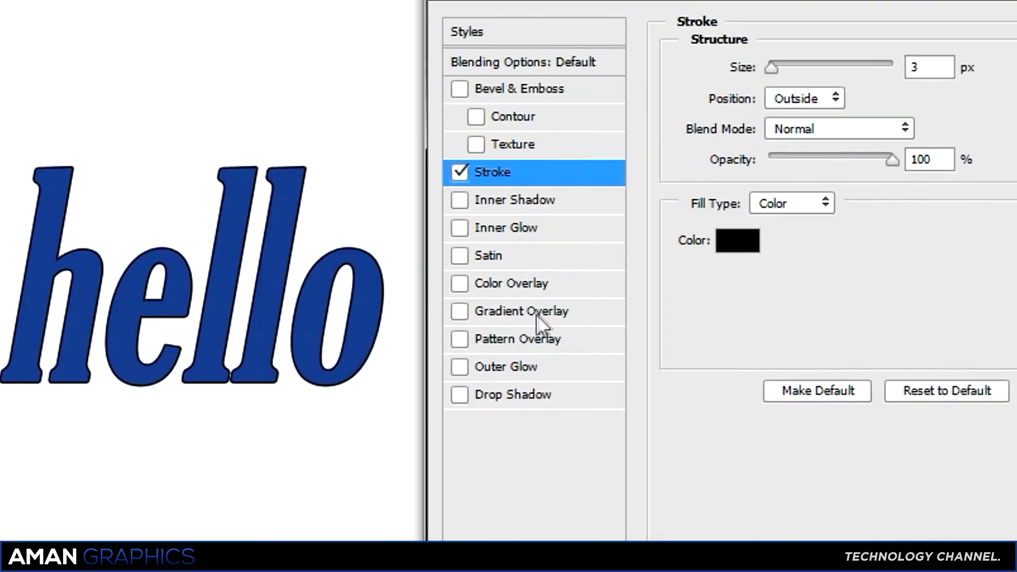
Add a linear black-to-white gradient overlay to the "hello" text with Overlay blend mode and 100% opacity
click(536, 313)
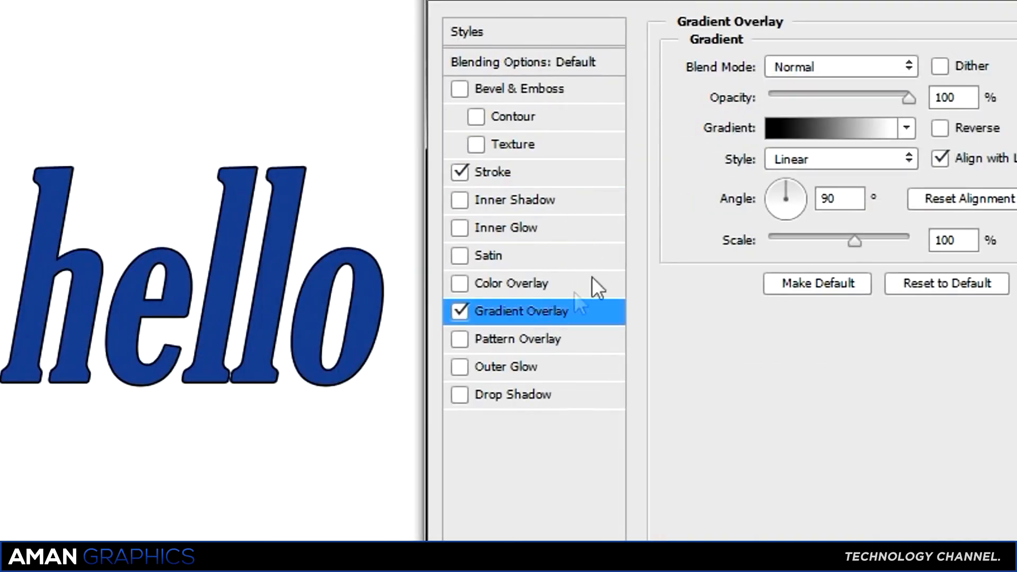
drag(910, 101, 834, 103)
click(823, 72)
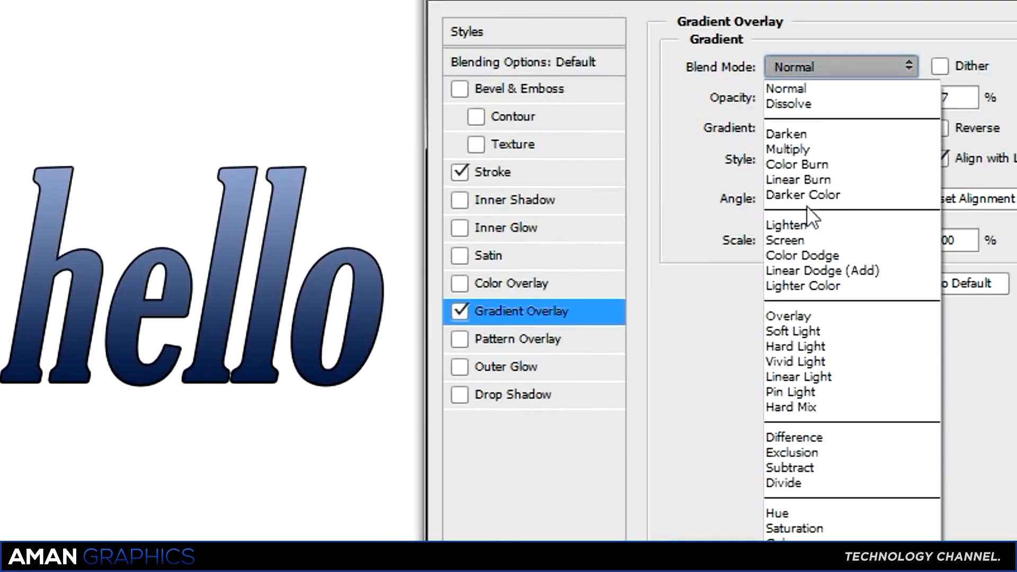
click(821, 316)
drag(836, 100, 947, 105)
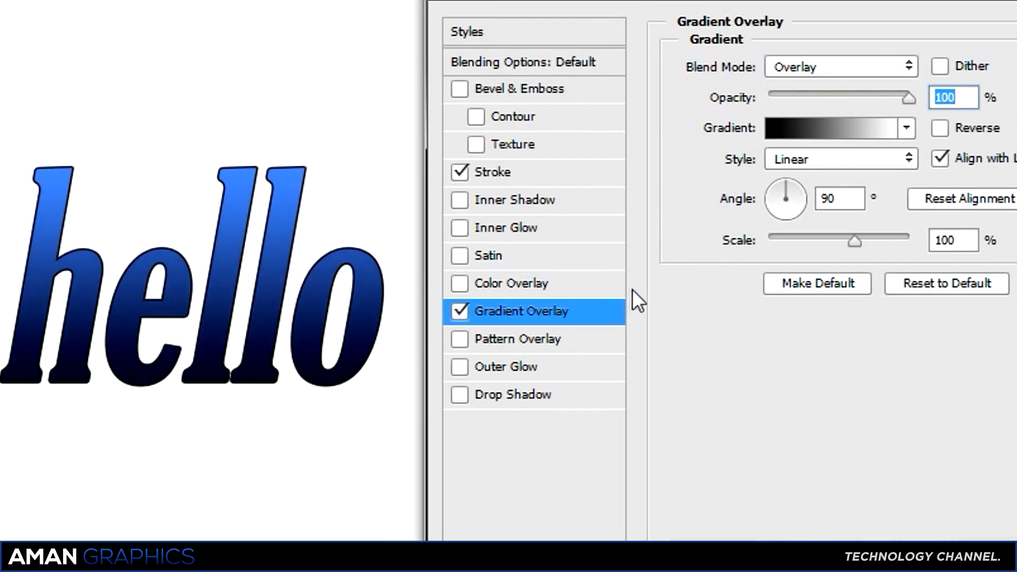
Add a drop shadow to the "hello" text with Normal blend mode, 100% opacity, 18 px distance, 13% spread and 21 px size
click(498, 387)
click(882, 71)
click(842, 85)
drag(863, 98, 900, 97)
drag(789, 166, 787, 243)
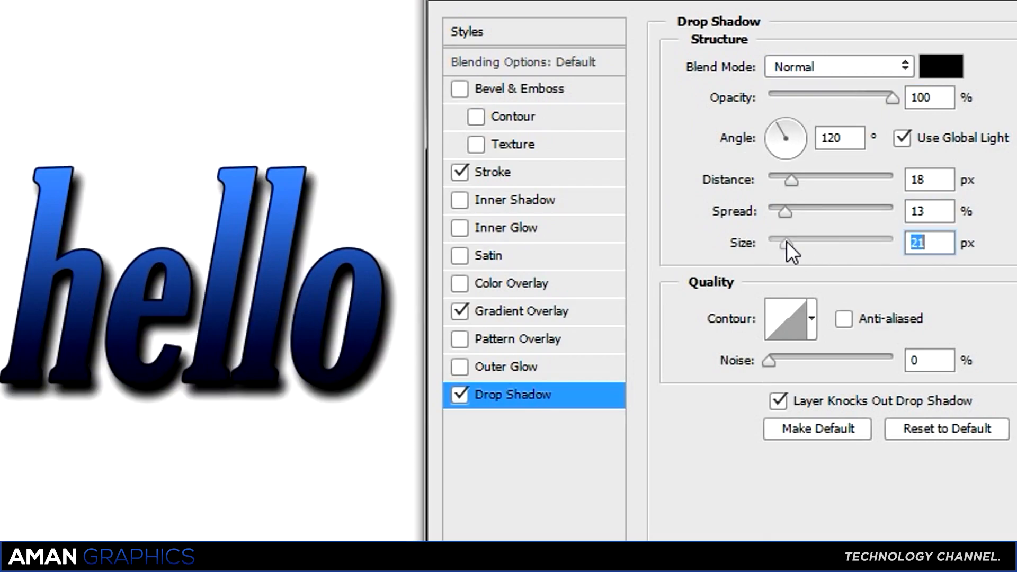
Apply the layer styles and reposition the styled "hello" text on the canvas
drag(810, 0, 734, 2)
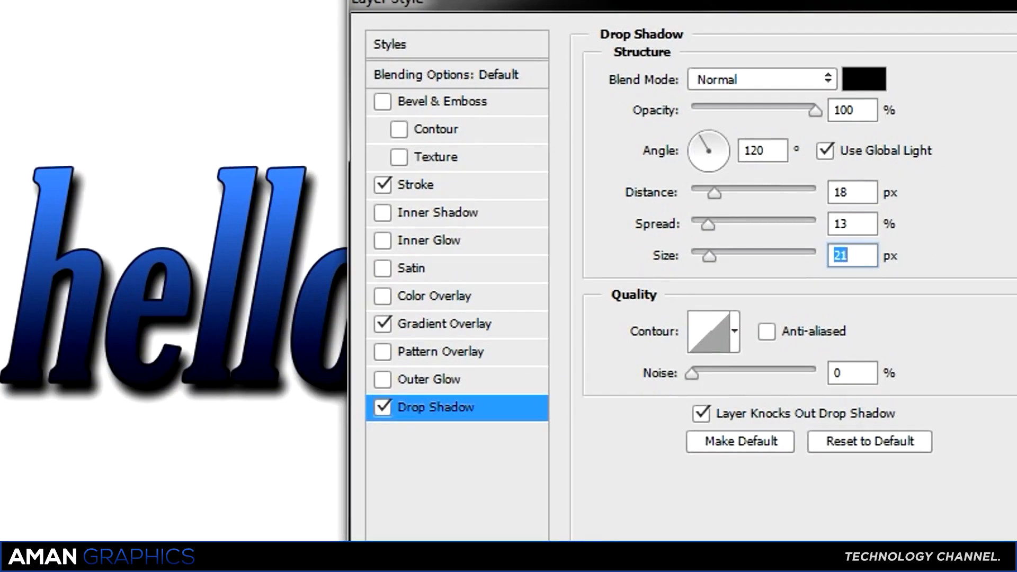
click(1014, 45)
drag(268, 259, 323, 252)
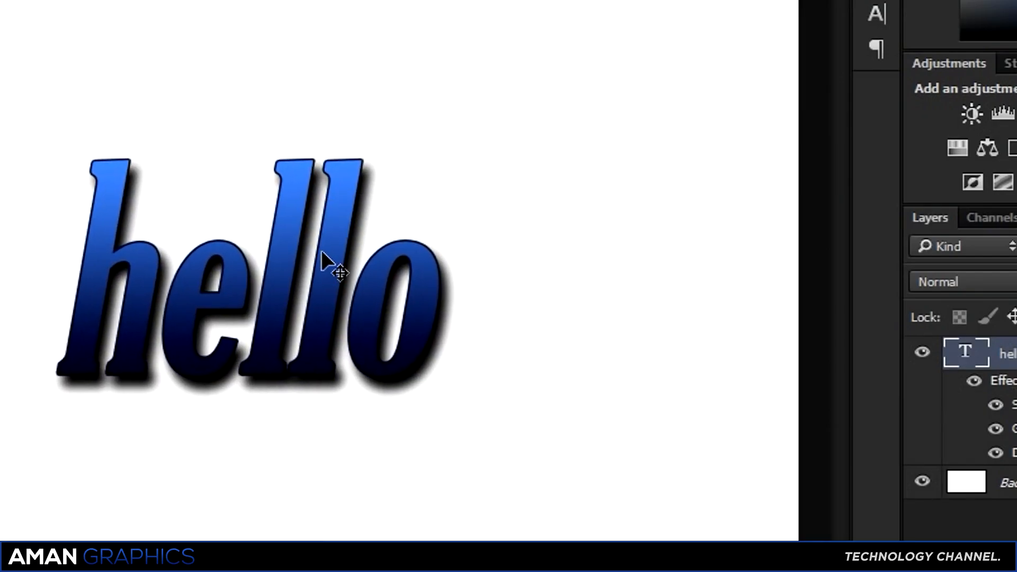
drag(295, 295, 185, 290)
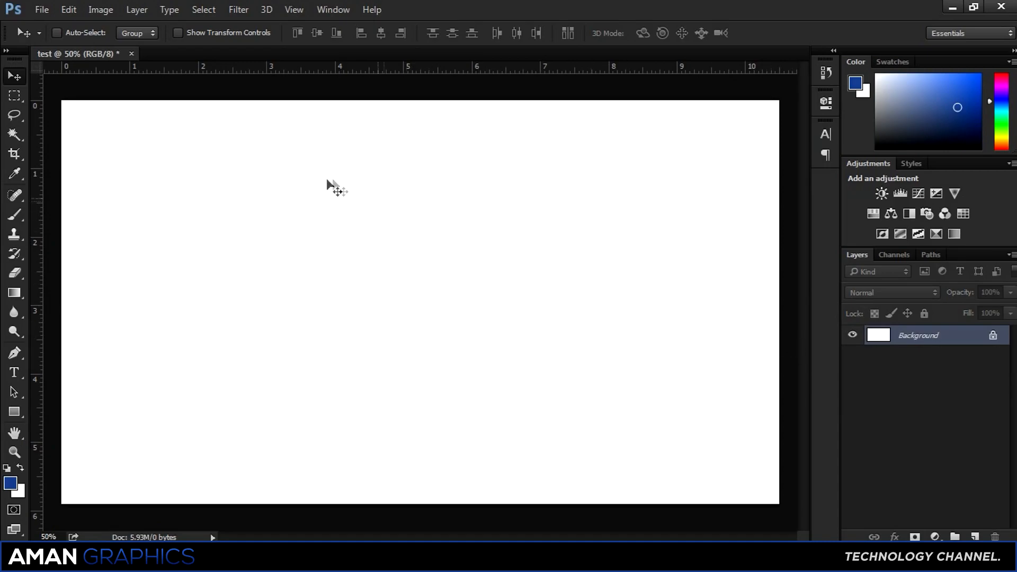
Draw a blue arrow custom shape about 238 by 226 px left of the canvas center
click(19, 409)
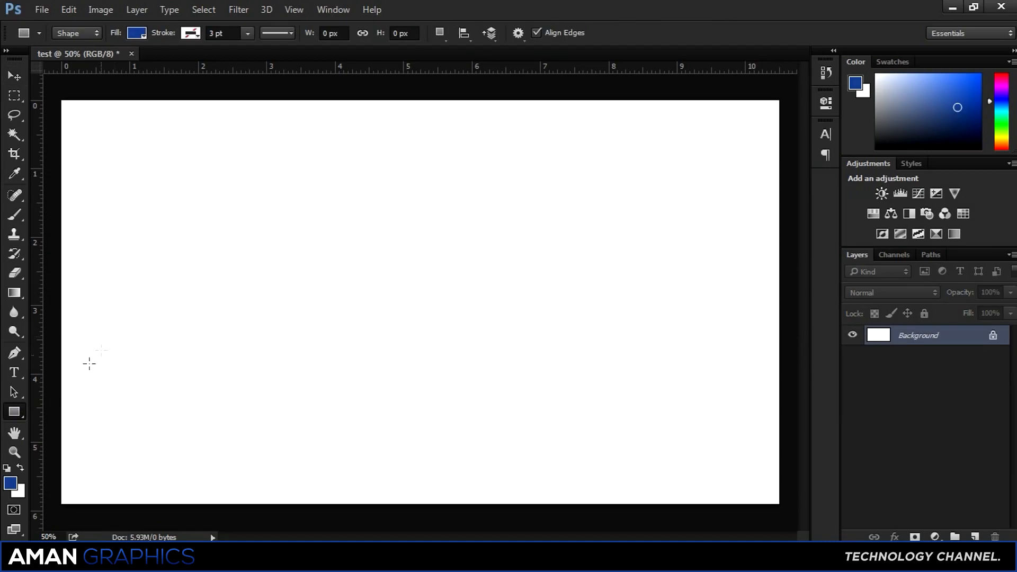
right_click(12, 412)
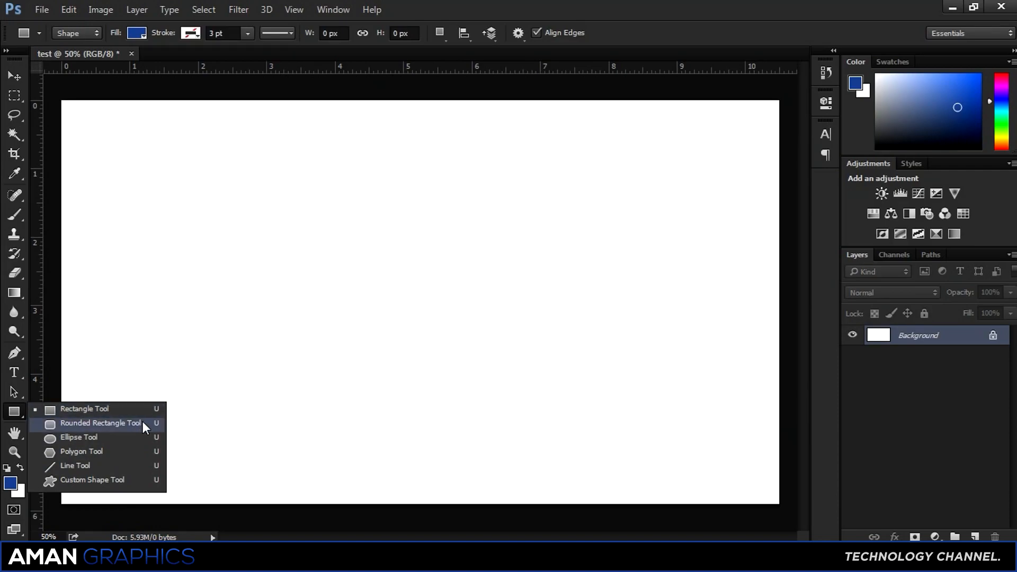
click(101, 479)
drag(283, 232, 379, 317)
Draw a copyright-symbol custom shape about 200 by 210 px right of the canvas center
click(583, 33)
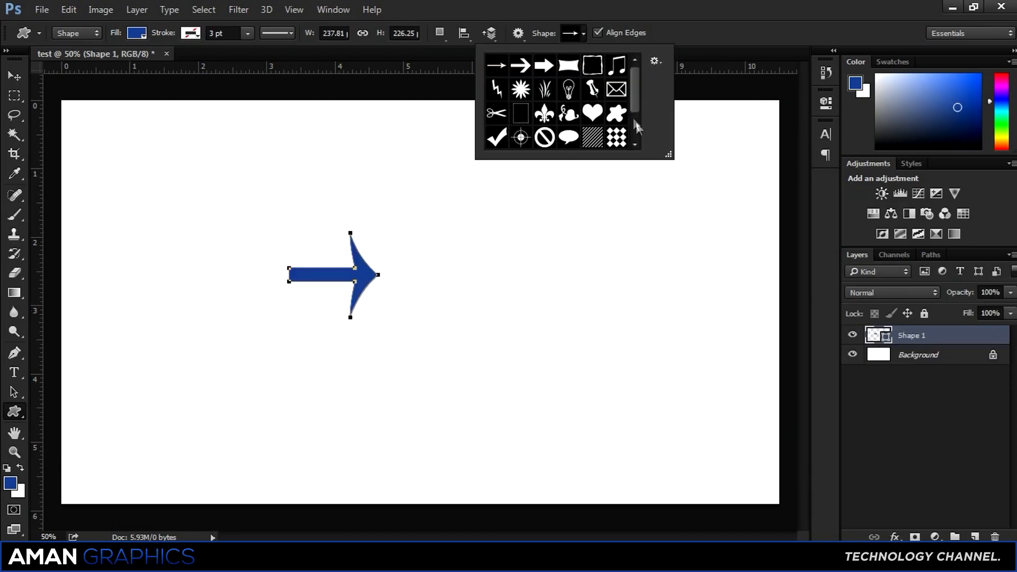
drag(630, 97, 625, 74)
scroll(624, 78, down, 3)
click(616, 113)
drag(551, 227, 476, 301)
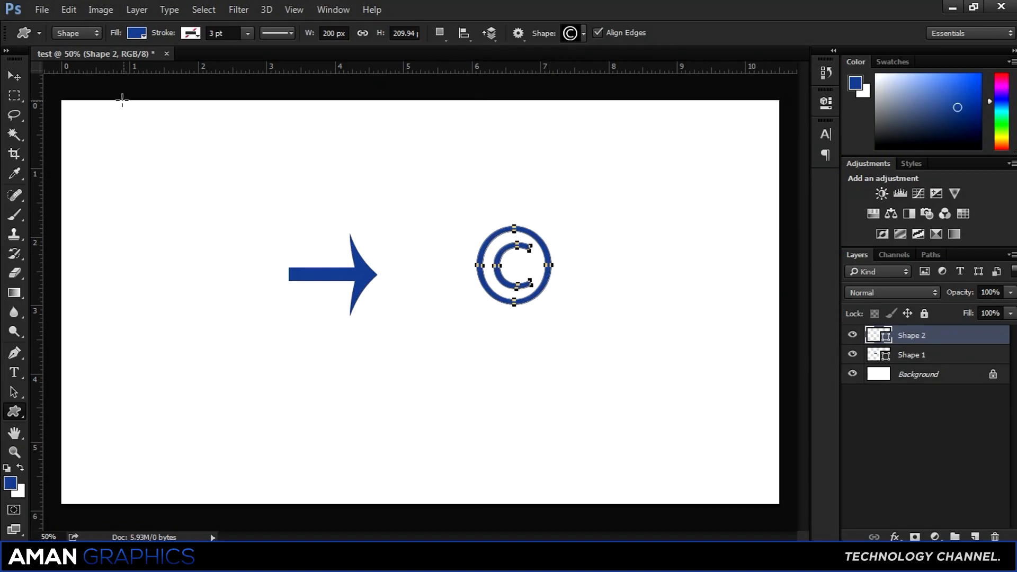
Add a 3 px black outside stroke to the copyright shape's layer, keeping the shape in view
right_click(917, 335)
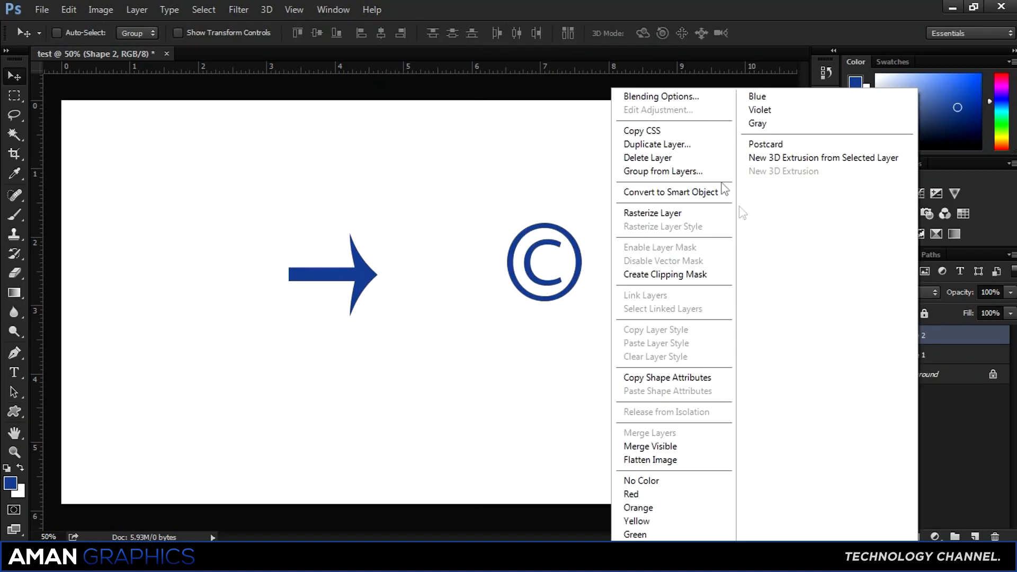
click(695, 99)
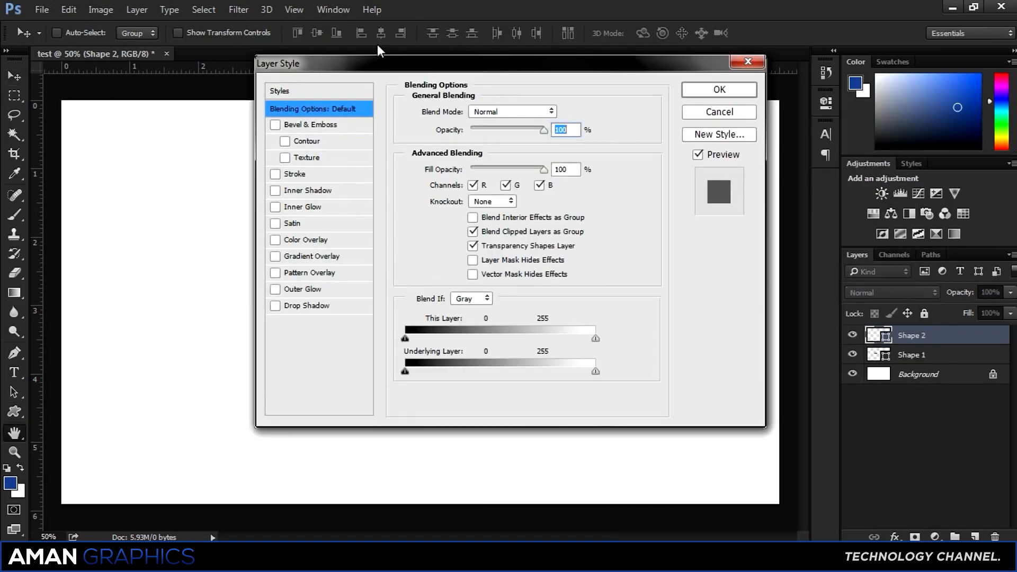
click(295, 173)
drag(444, 64, 885, 110)
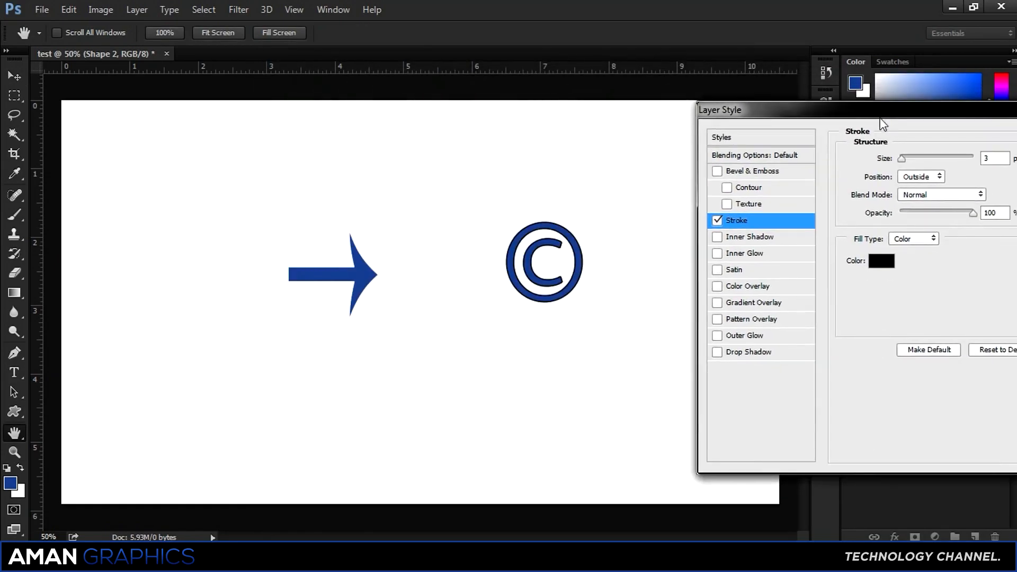
Add a linear gradient overlay to the copyright shape with 39% opacity and Overlay blend mode
click(753, 304)
drag(939, 177, 932, 177)
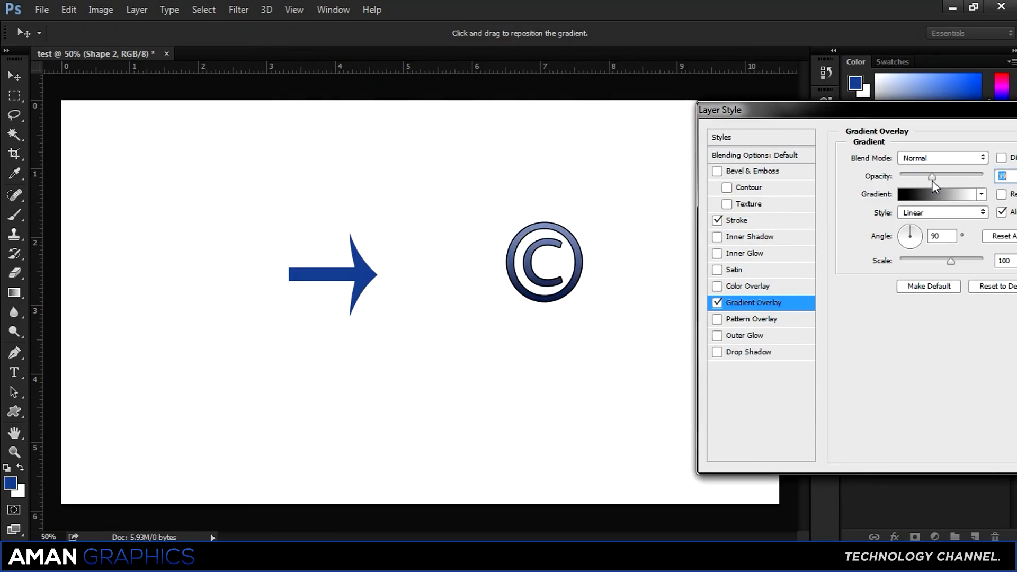
click(934, 159)
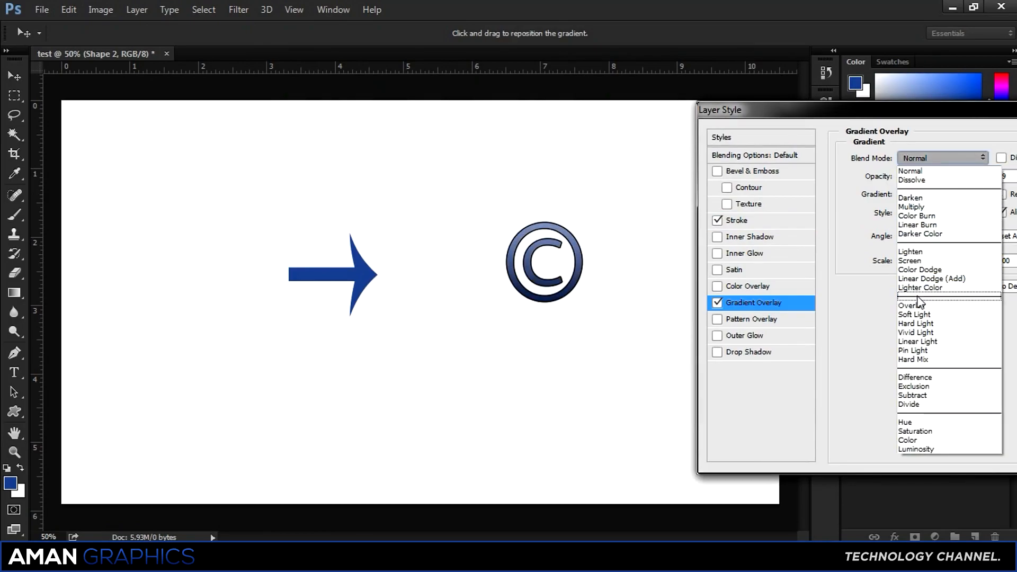
click(920, 299)
Add a drop shadow to the copyright shape with Normal blend mode, 100% opacity and 15 px distance, and apply the layer styles
click(758, 353)
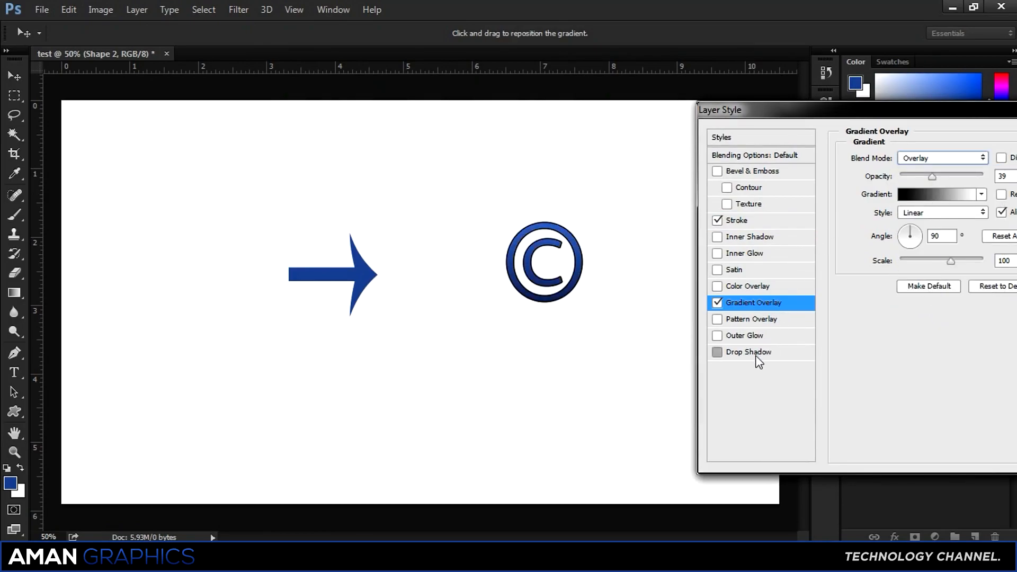
click(943, 158)
click(922, 168)
click(935, 158)
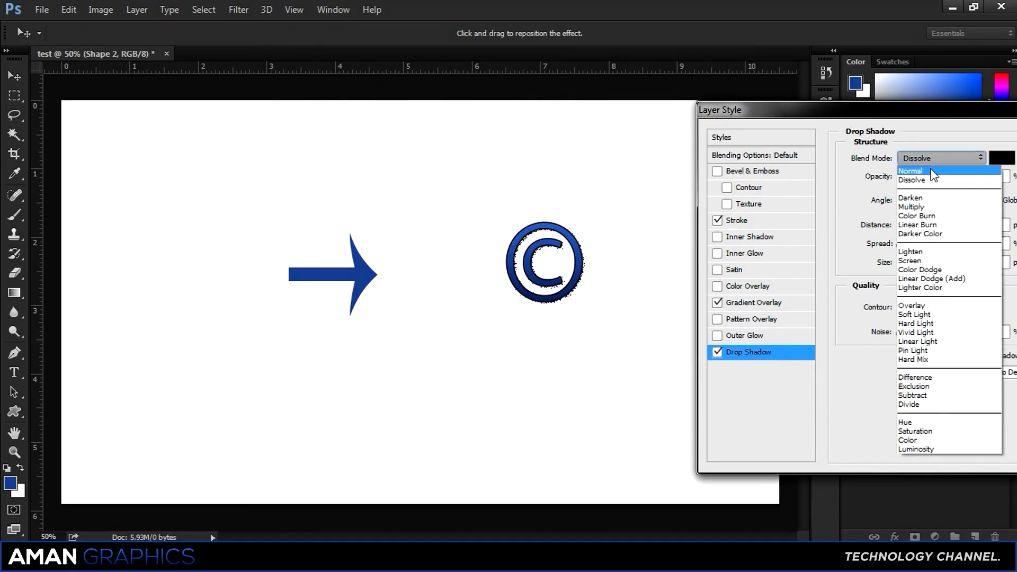
click(934, 172)
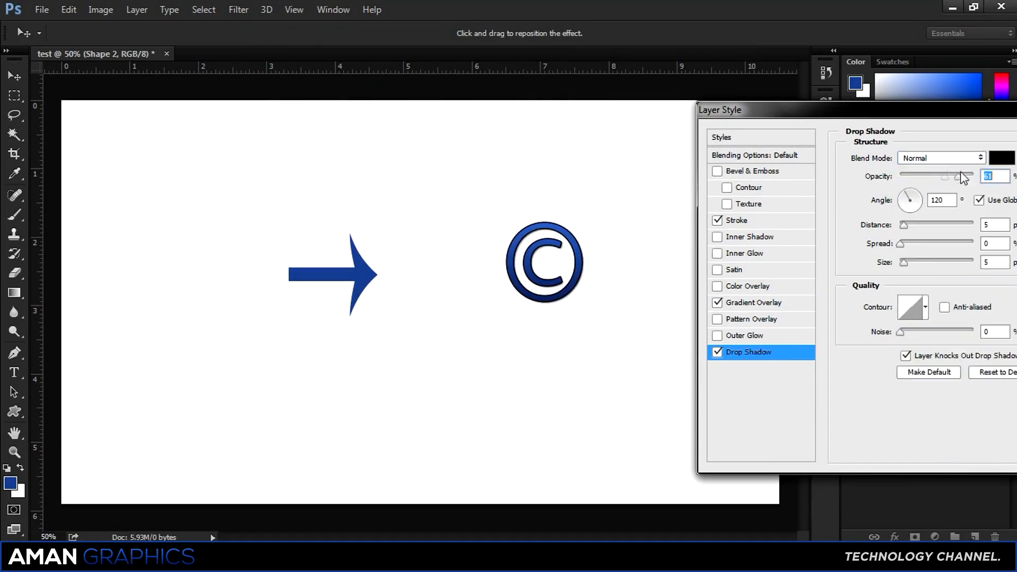
mouse_move(902, 225)
mouse_down()
mouse_move(921, 229)
mouse_move(893, 213)
mouse_up()
drag(887, 116, 606, 107)
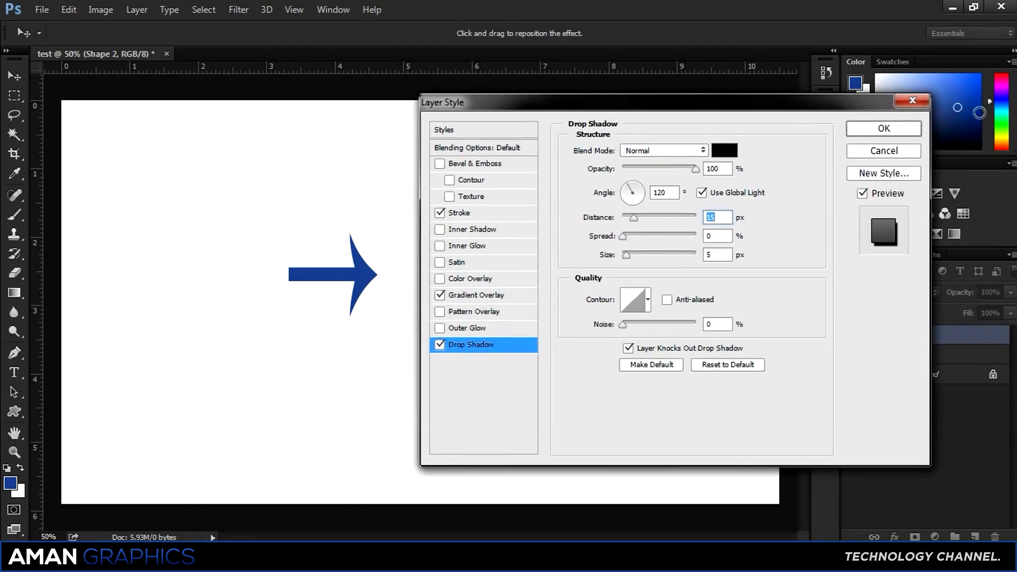
click(891, 125)
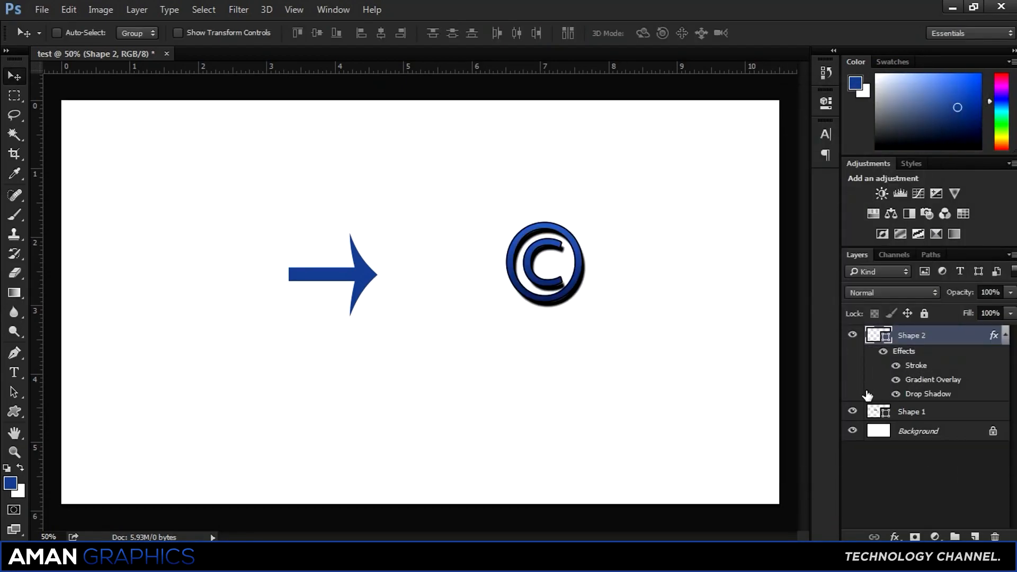
Delete the copyright and arrow shapes, leaving only the Background layer
drag(553, 291, 468, 292)
key(Delete)
key(Delete)
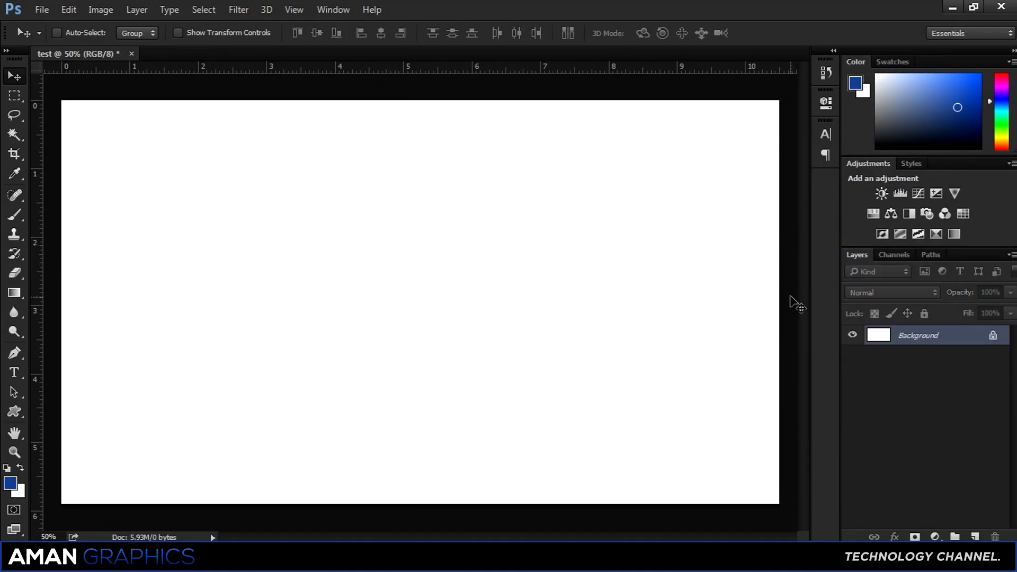
Draw a blue rectangle about 430 by 248 px left of the canvas center with the Rectangle tool
click(7, 416)
click(85, 409)
drag(238, 276, 399, 368)
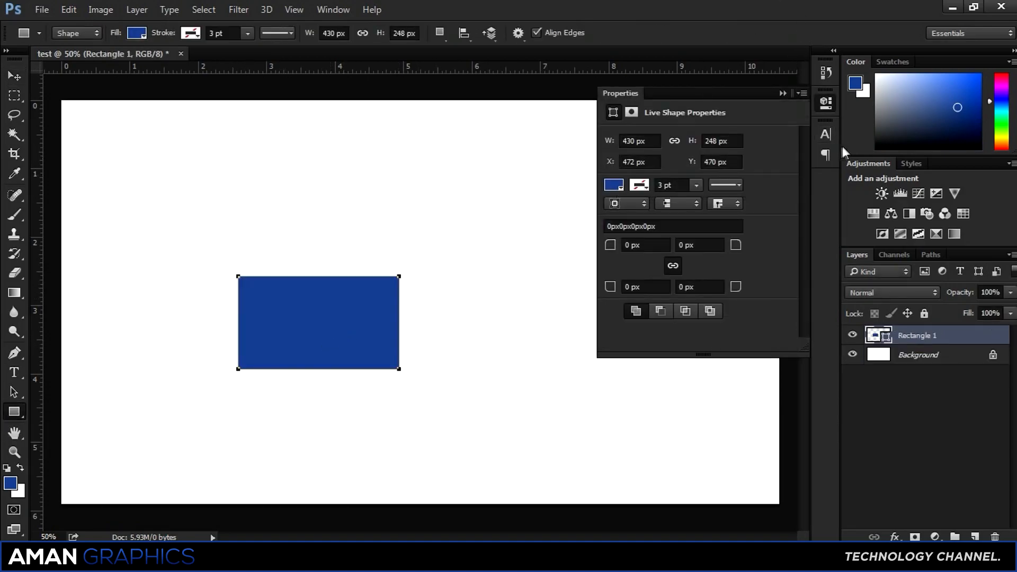
Examine the rectangle's live shape properties, including its width setting
click(825, 107)
click(824, 106)
click(655, 144)
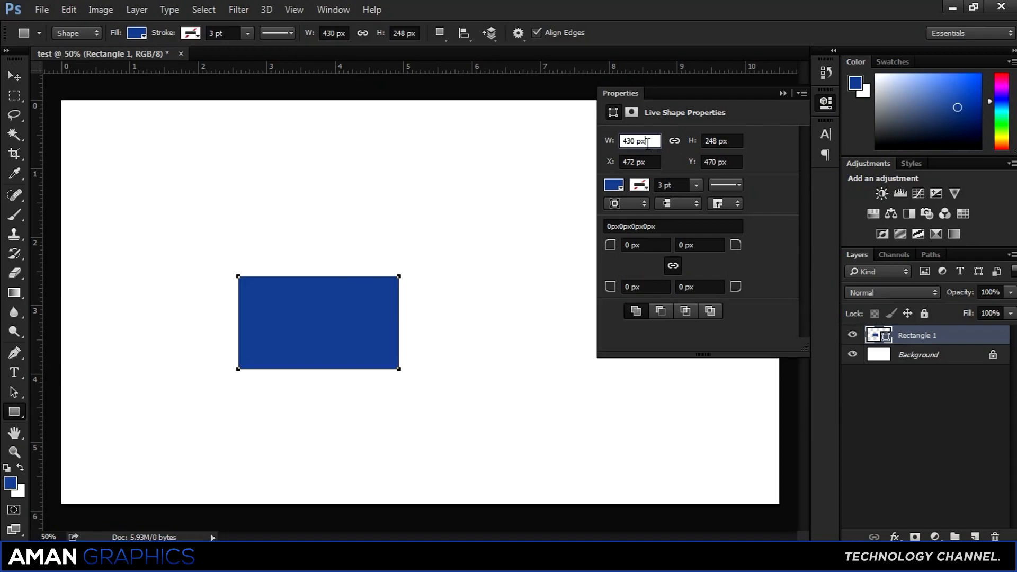
click(822, 107)
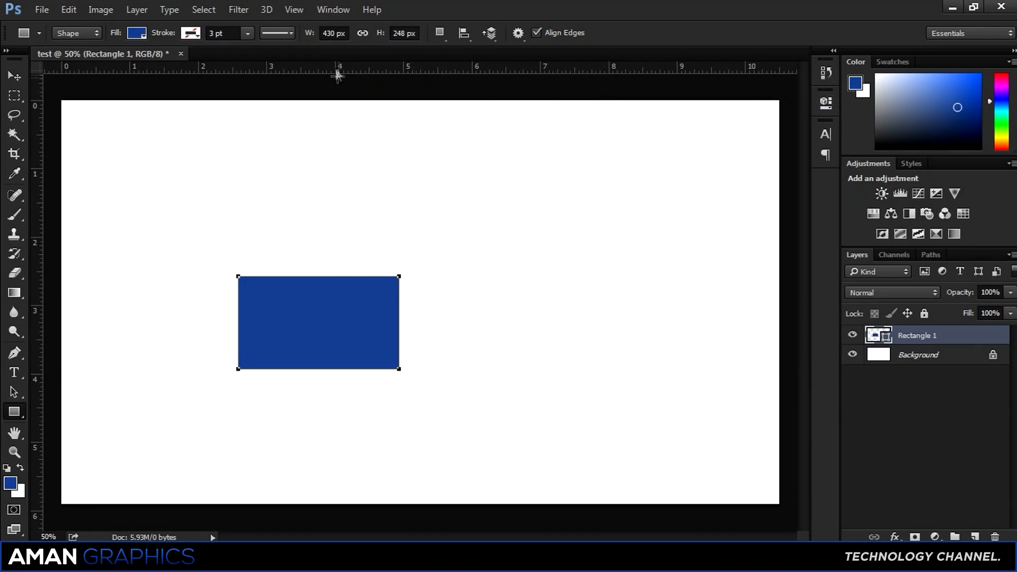
Detach the Color and Swatches panels from their dock and reset the Essentials workspace
click(333, 9)
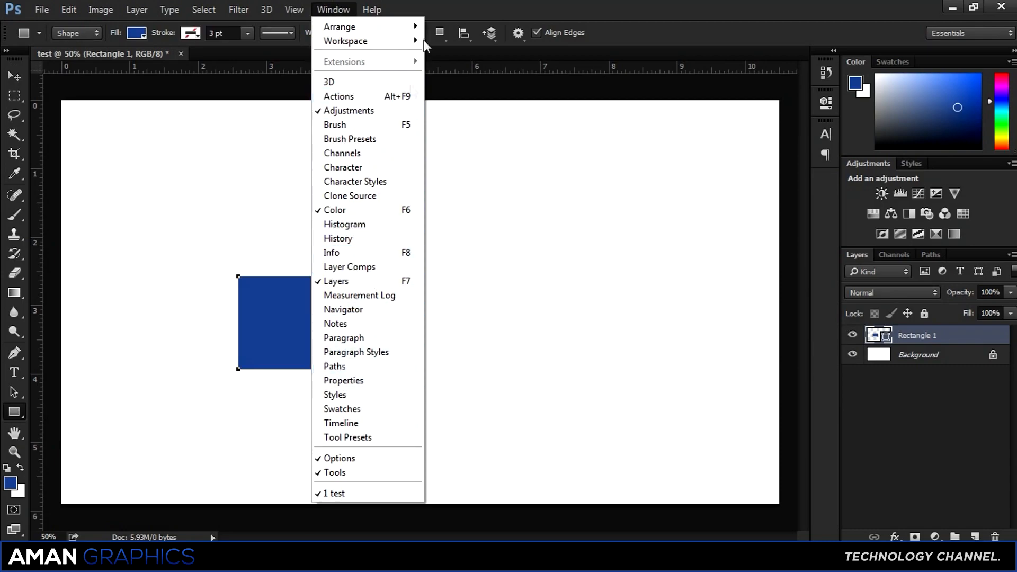
click(594, 6)
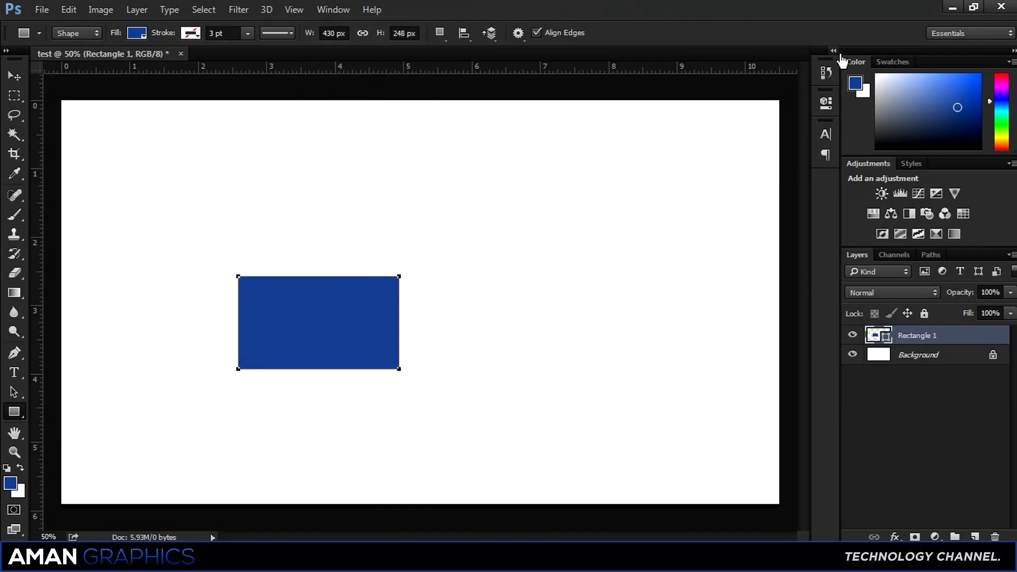
drag(850, 59, 789, 84)
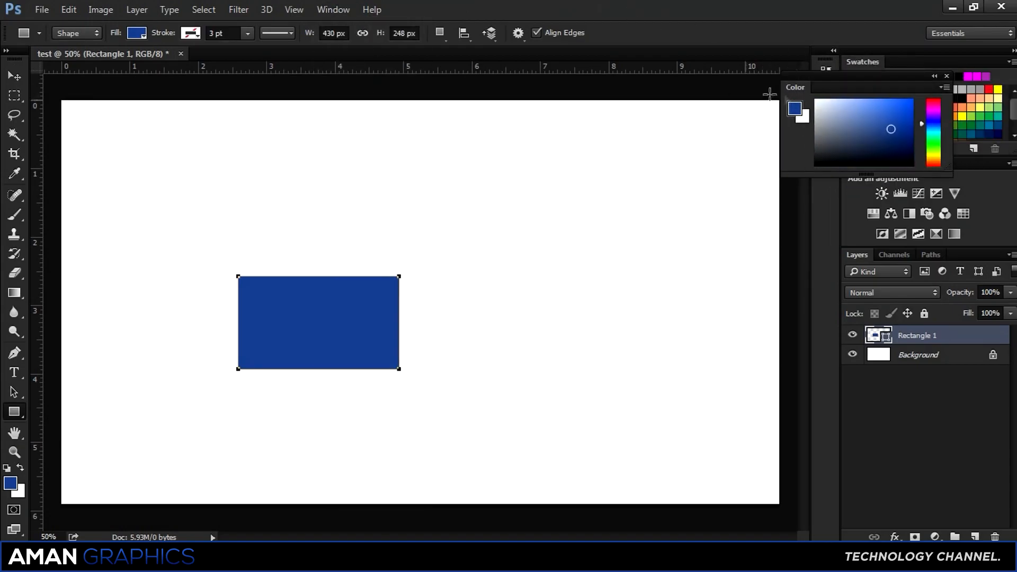
click(336, 11)
mouse_move(342, 43)
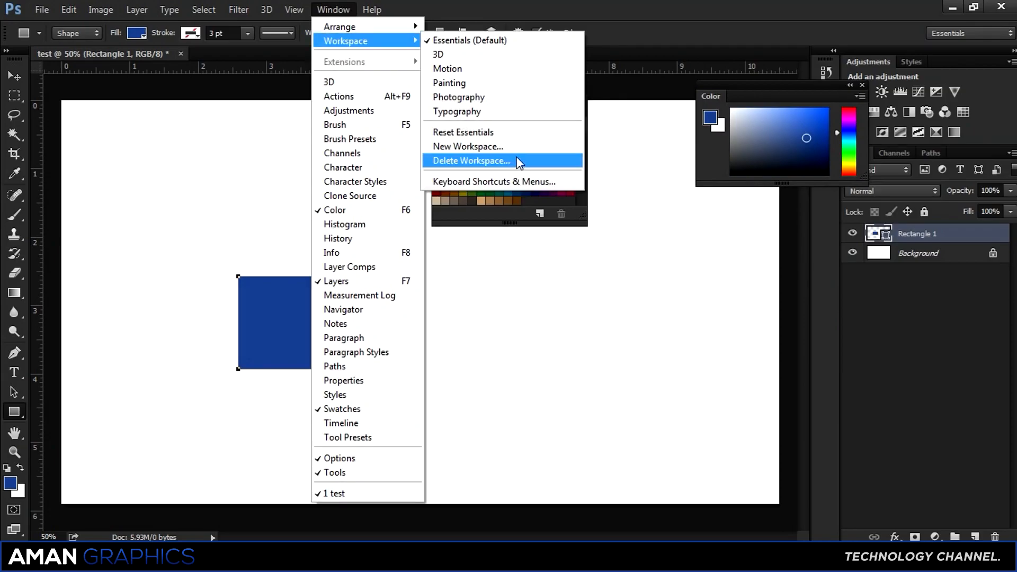
click(514, 129)
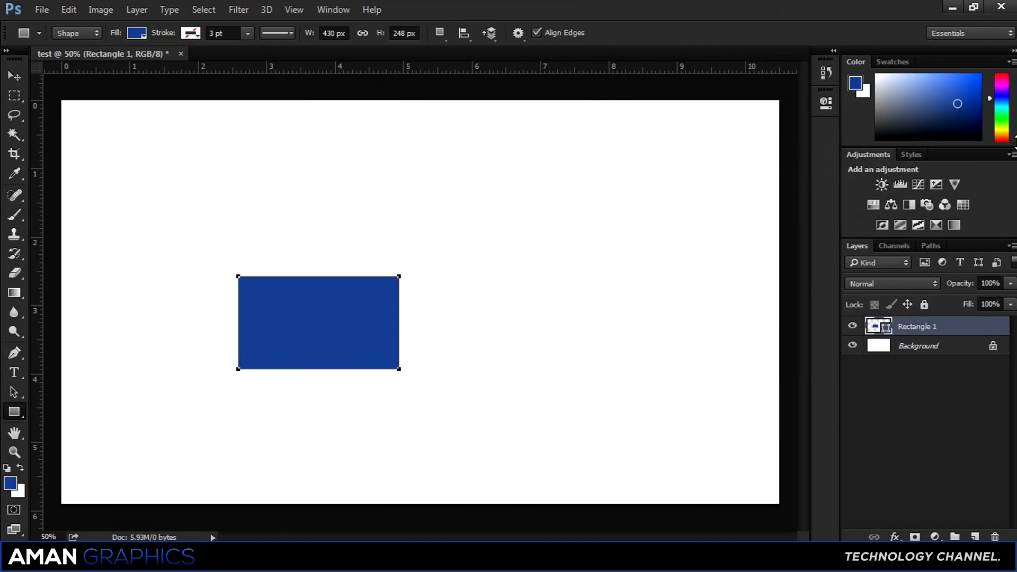
Delete the rectangle and unlock the Background layer
key(Delete)
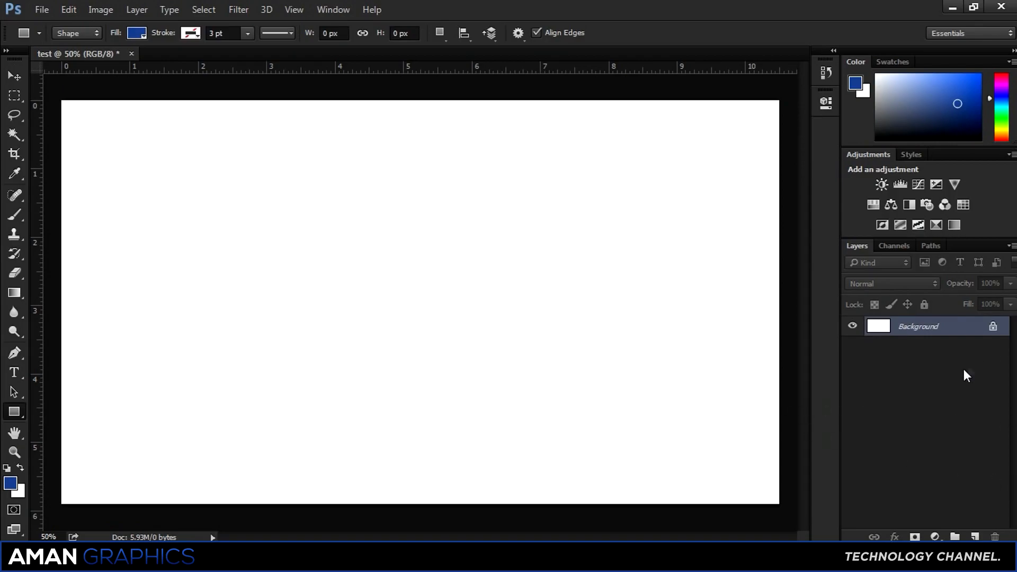
click(994, 330)
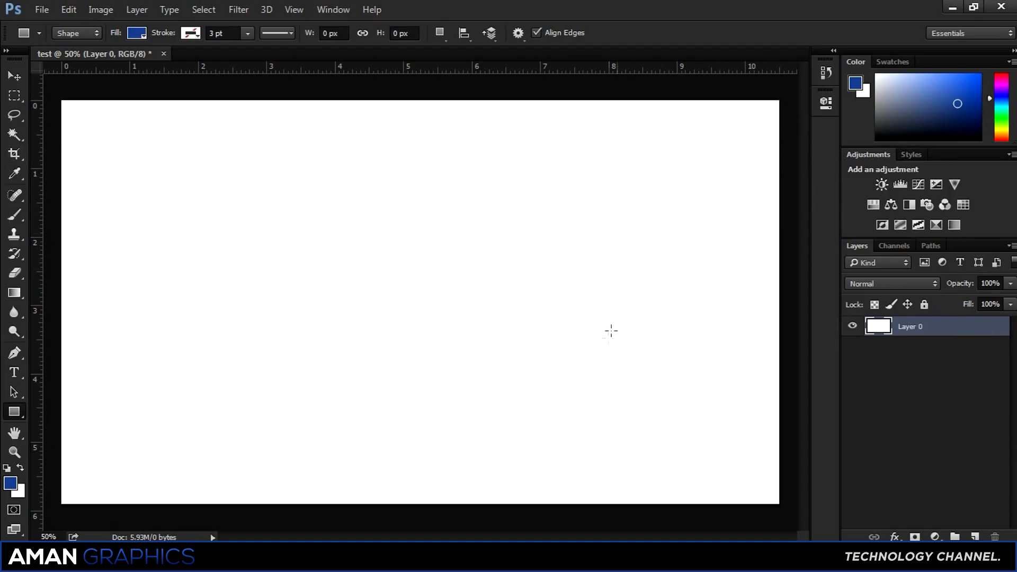
Add a new layer and fill it with a diagonal blue-to-grey linear gradient across the canvas
click(16, 292)
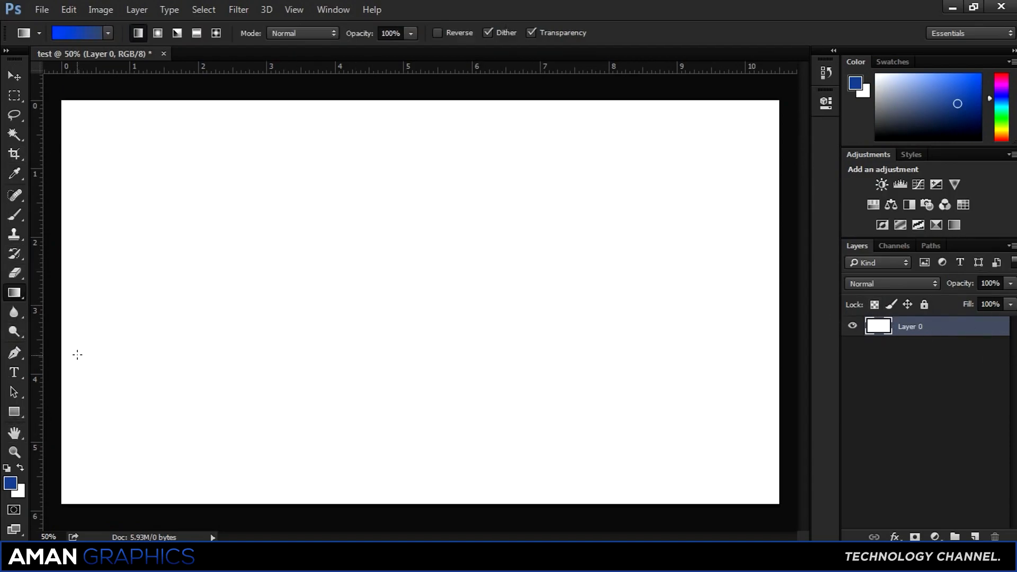
key(ctrl+shift+n)
key(Return)
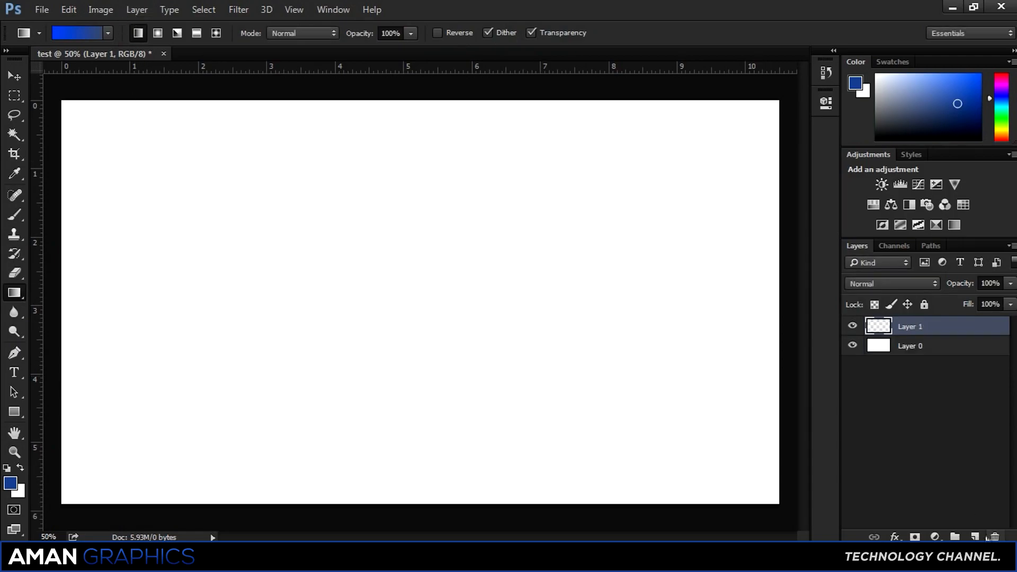
drag(118, 157, 675, 421)
Add another layer and draw blue rectangles of about 700 by 280 px, 10 by 70 px and 32 by 334 px over the gradient
key(ctrl+shift+n)
key(Return)
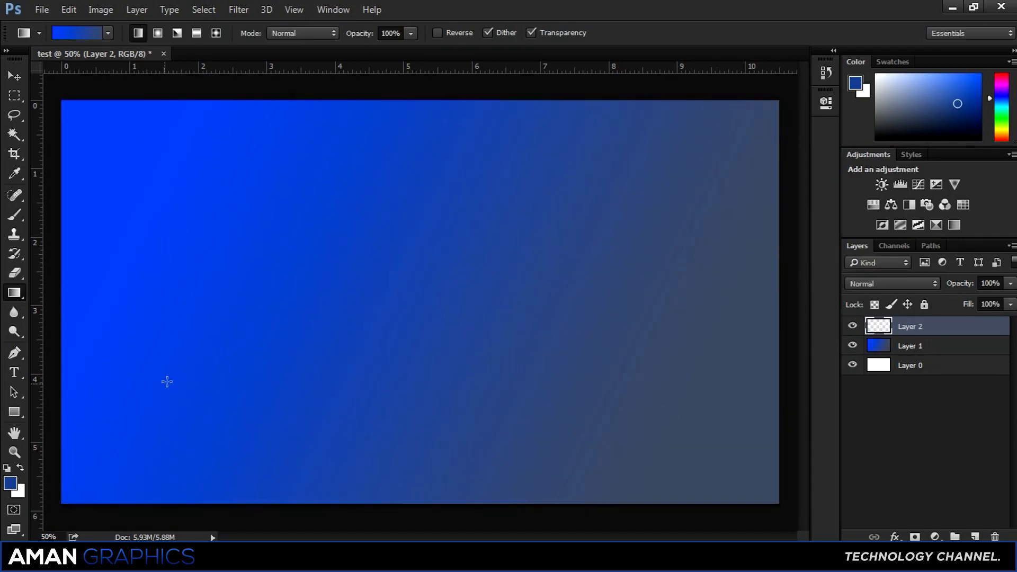
click(14, 412)
drag(382, 260, 644, 365)
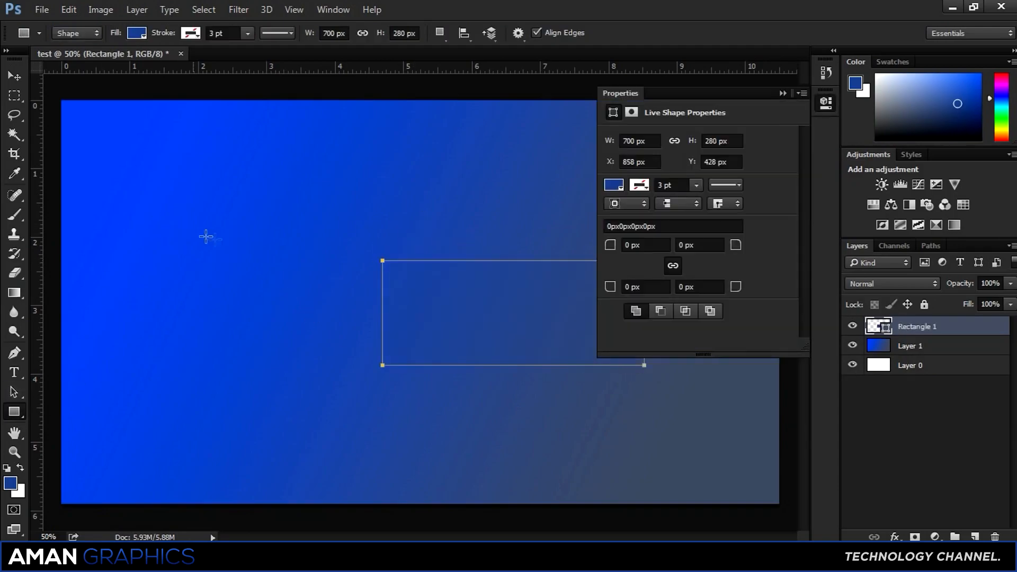
drag(206, 210, 275, 373)
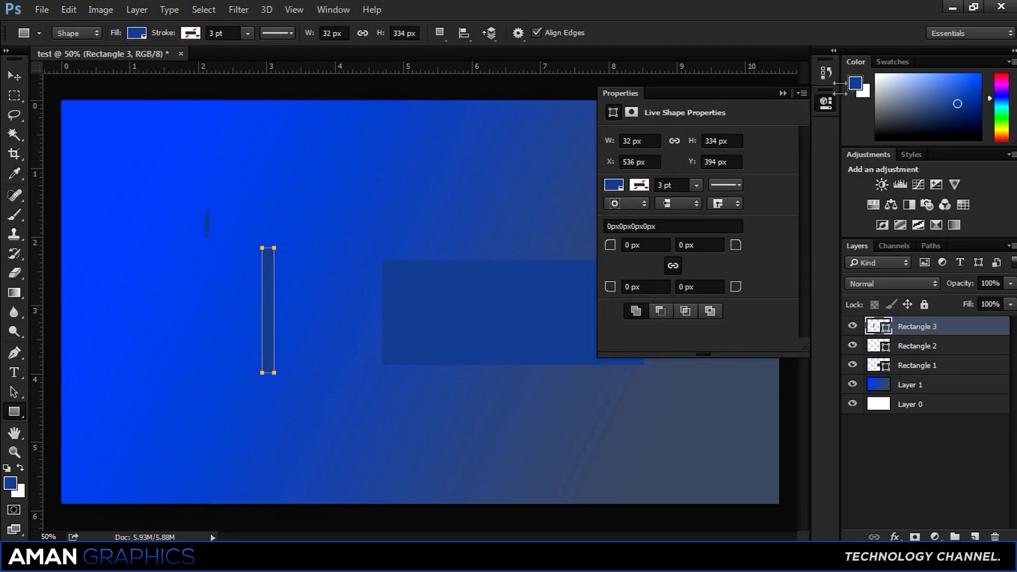
click(827, 104)
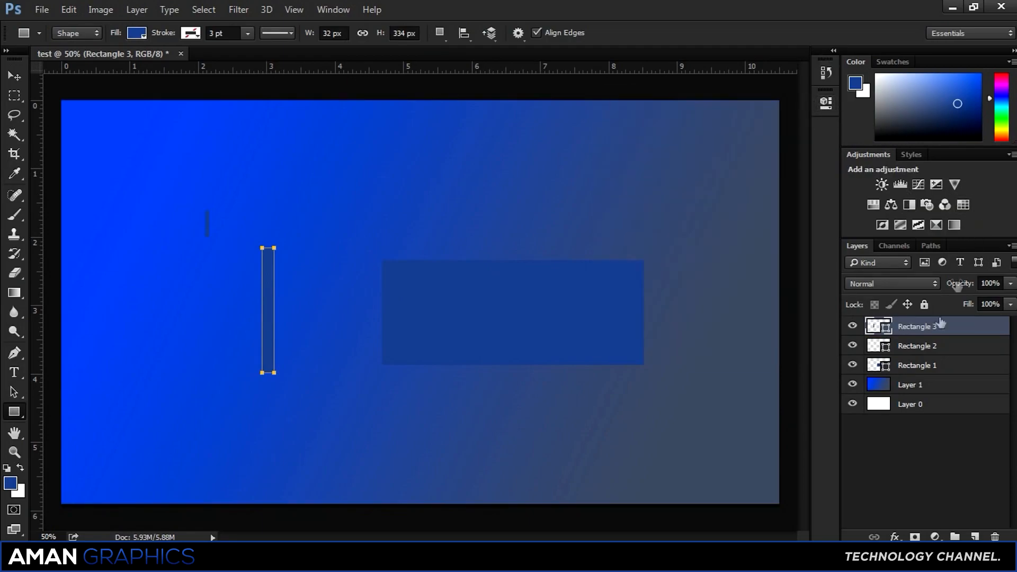
Examine the layer stack by selecting the white, gradient and rectangle layers one at a time
click(919, 404)
click(936, 385)
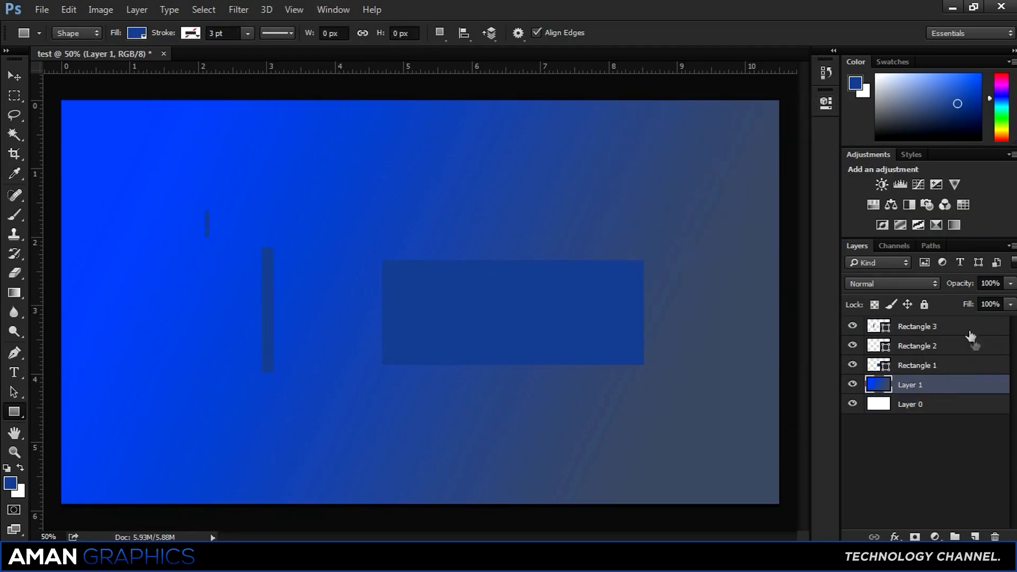
click(946, 344)
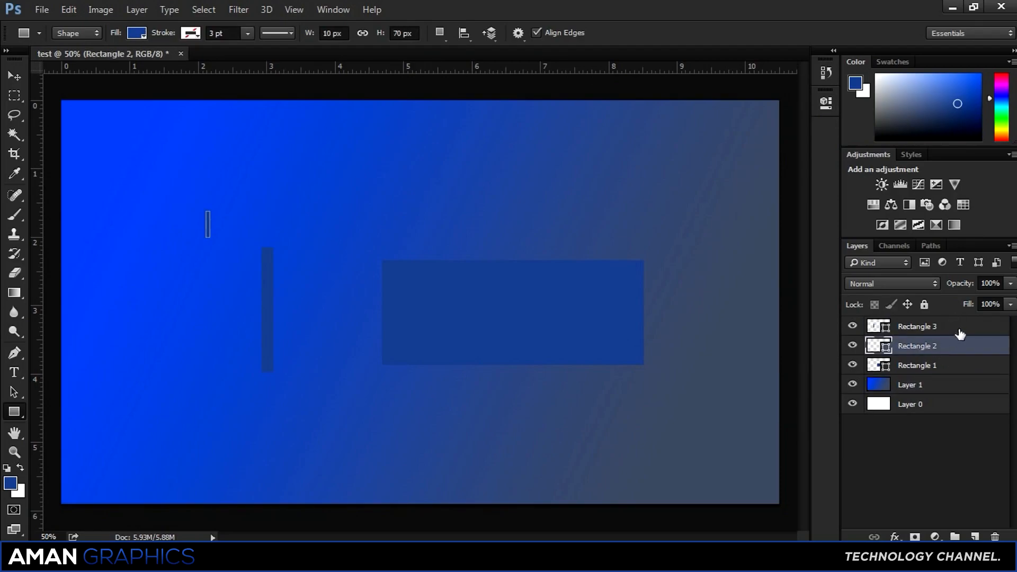
click(937, 326)
click(926, 388)
click(924, 404)
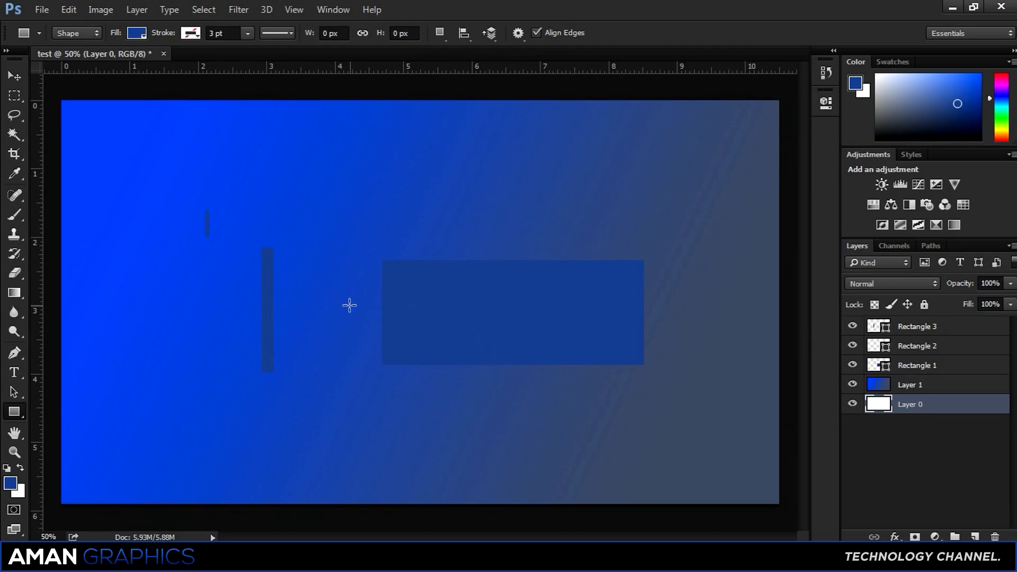
click(907, 385)
click(929, 348)
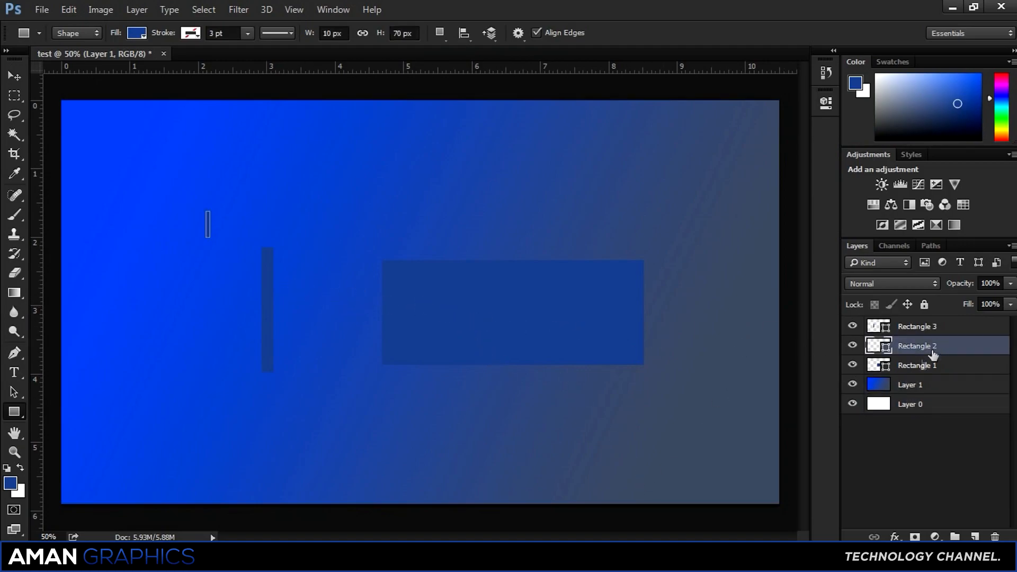
Scale the gradient layer down with Free Transform and move it up and left toward the canvas center
click(903, 386)
drag(899, 387, 925, 388)
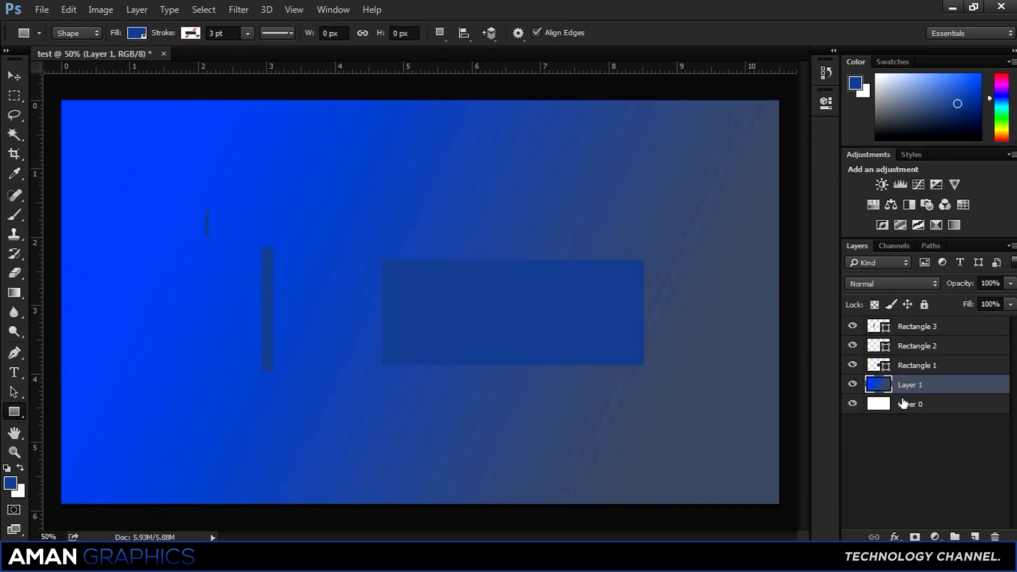
key(ctrl+t)
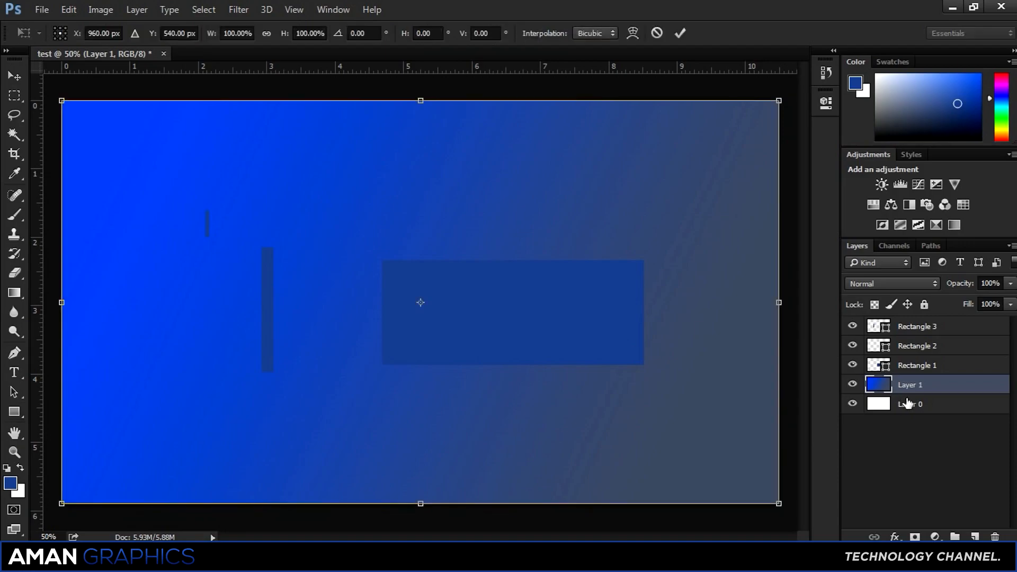
drag(62, 102, 109, 127)
drag(356, 265, 334, 265)
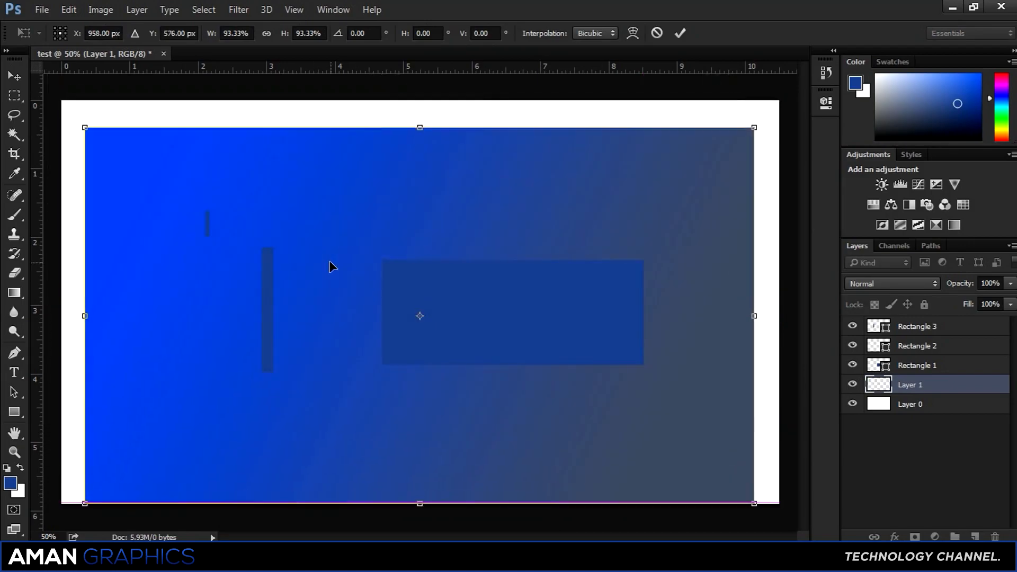
drag(80, 129, 282, 240)
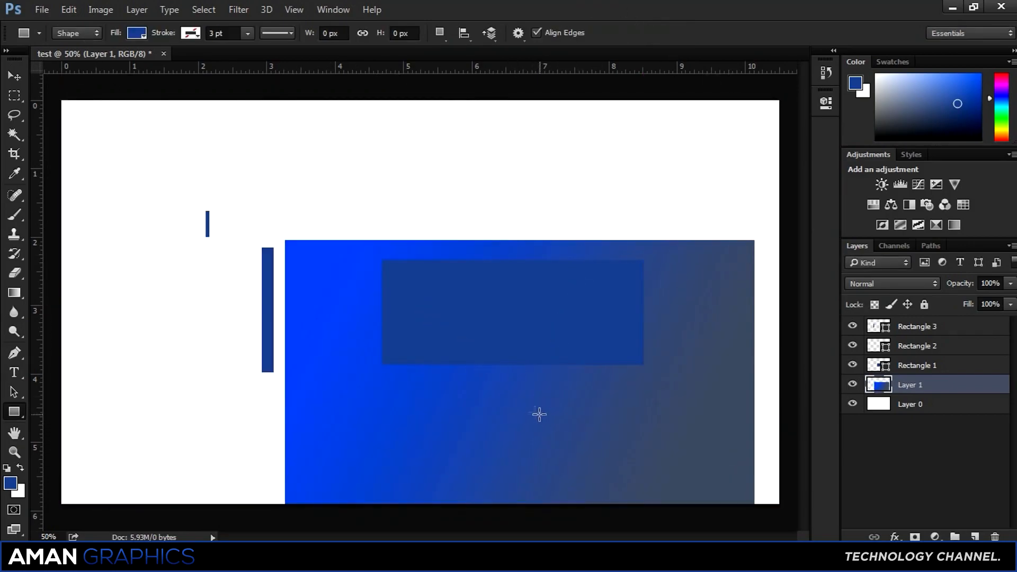
click(15, 76)
drag(490, 255, 450, 195)
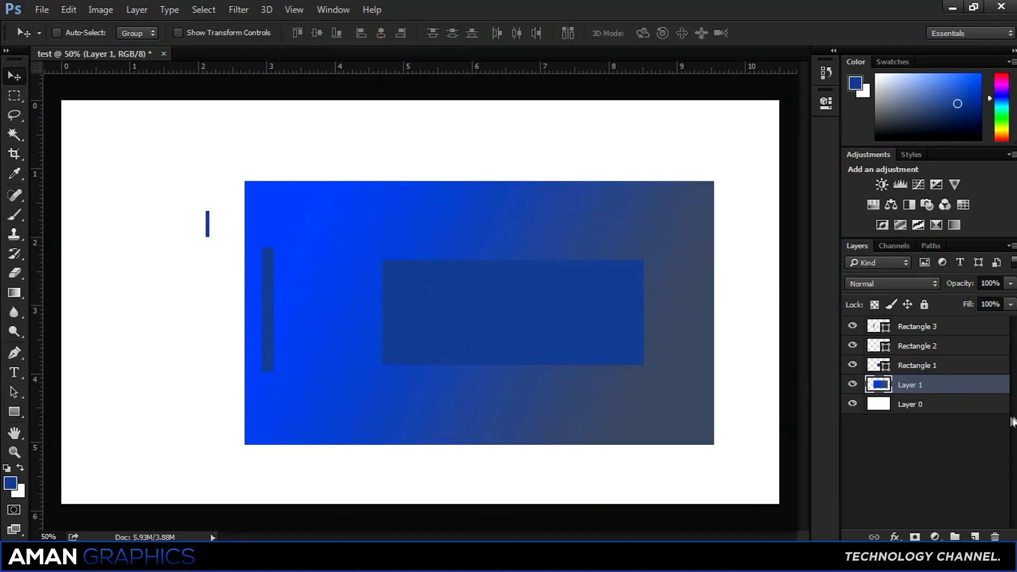
Move the gradient layer below the white Layer 0 and check its bounds with Free Transform
drag(950, 387, 958, 415)
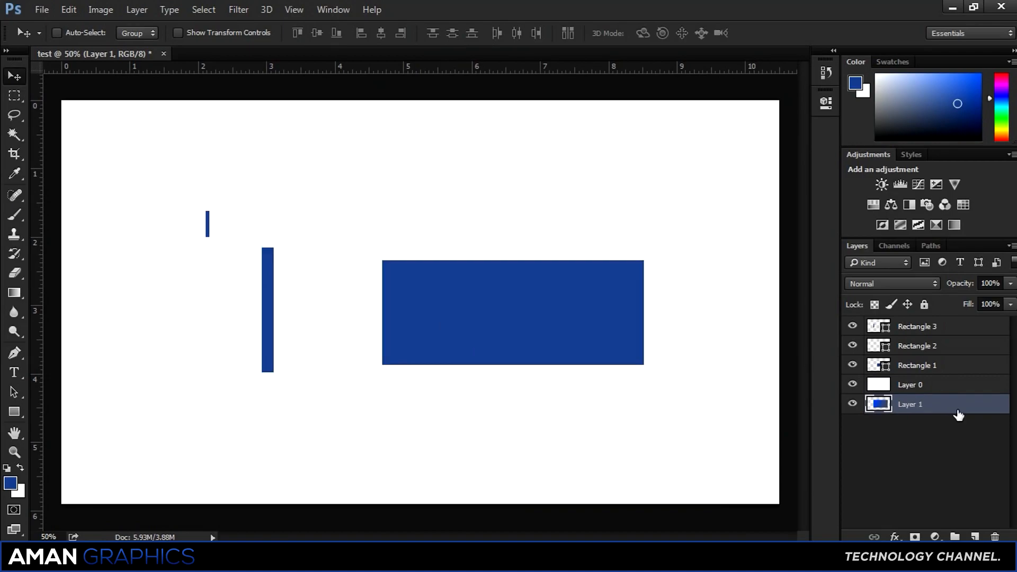
key(ctrl)
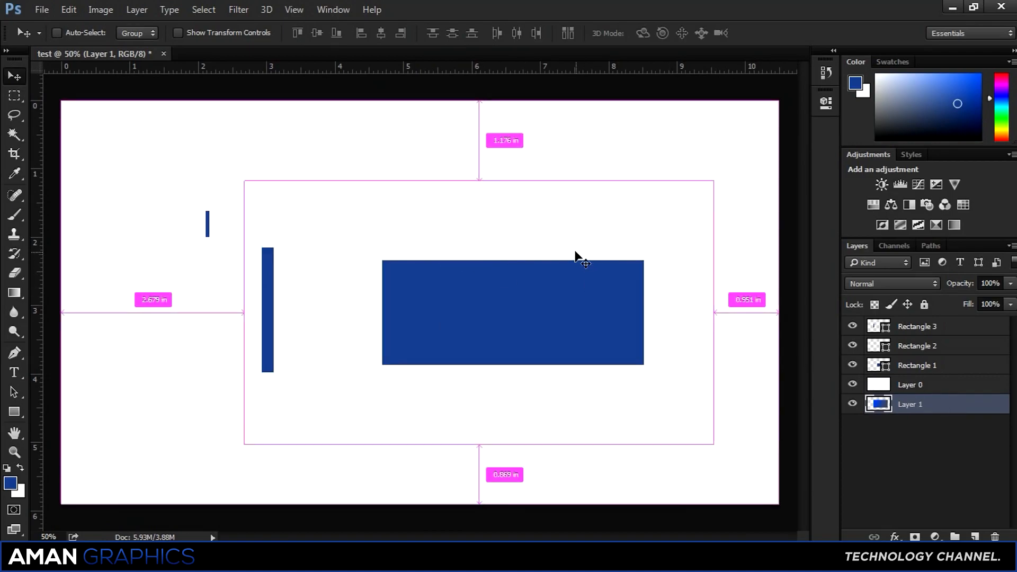
key(ctrl+t)
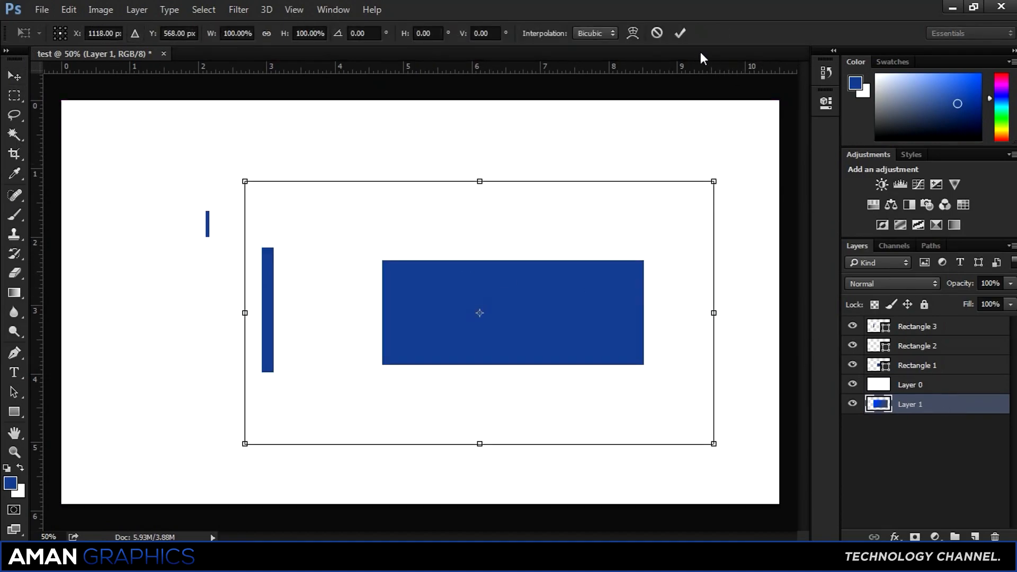
key(Return)
Scale the white Layer 0 down toward the canvas's lower right corner and move it upward
click(959, 391)
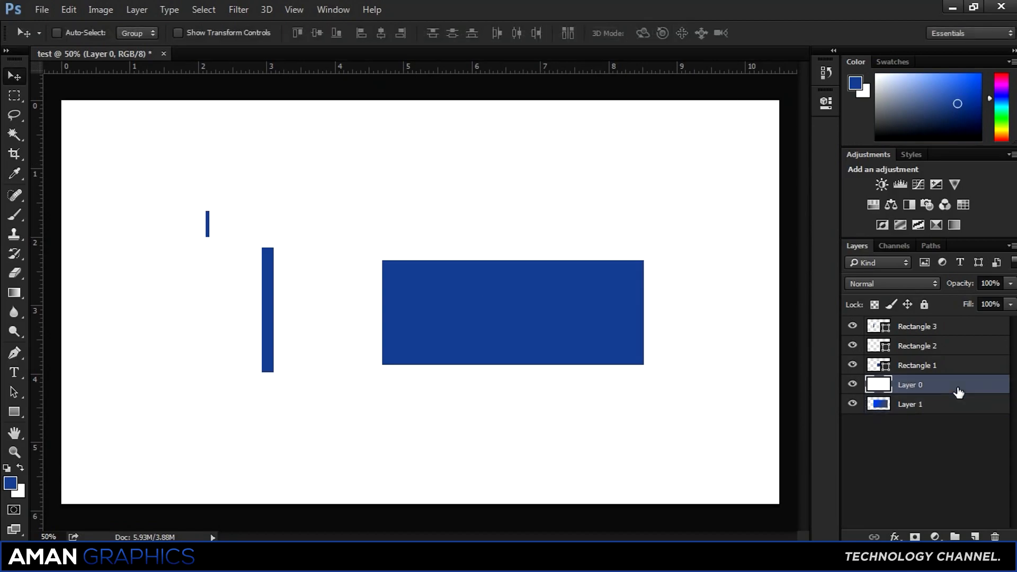
key(ctrl+t)
drag(61, 101, 295, 232)
click(681, 35)
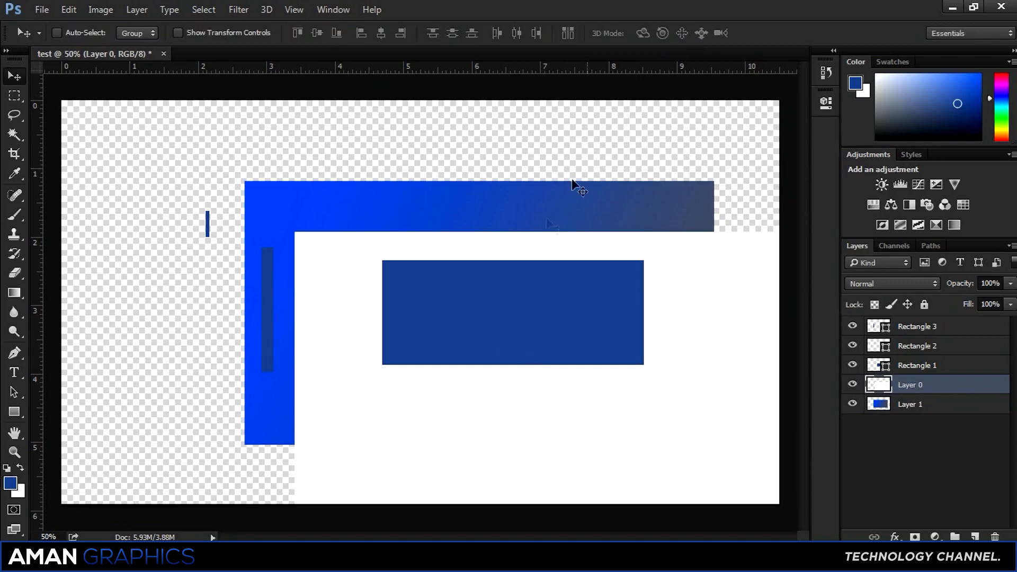
drag(365, 259, 302, 191)
Place Rectangle 2 and Rectangle 1 beneath the gradient layer and shift Rectangle 1 up and left
click(942, 348)
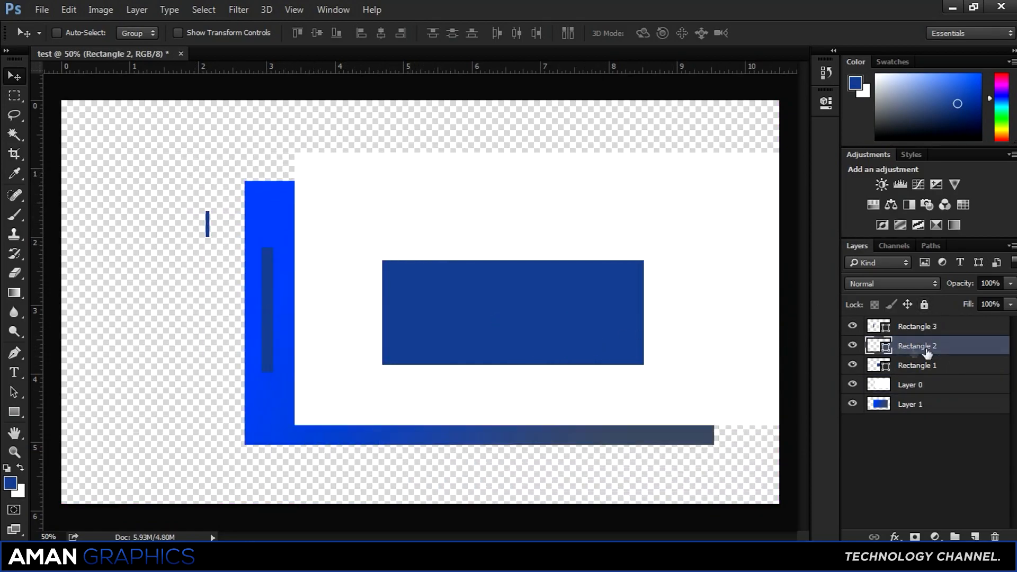
drag(980, 351, 975, 406)
drag(953, 347, 951, 412)
drag(585, 413, 337, 263)
Compare the stacked layers and raise Rectangle 2 above the gradient layer
click(952, 329)
click(953, 352)
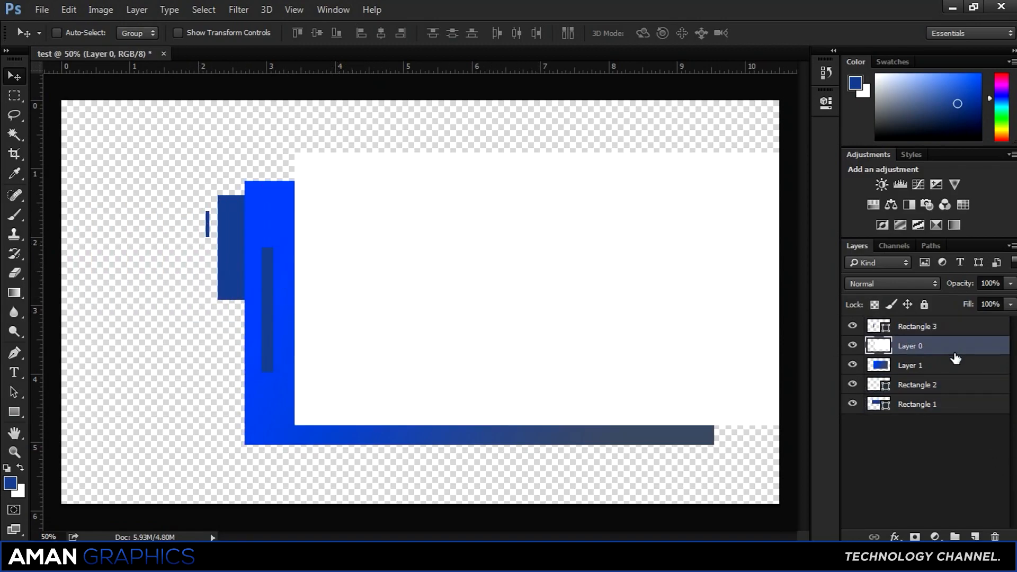
click(940, 401)
click(947, 386)
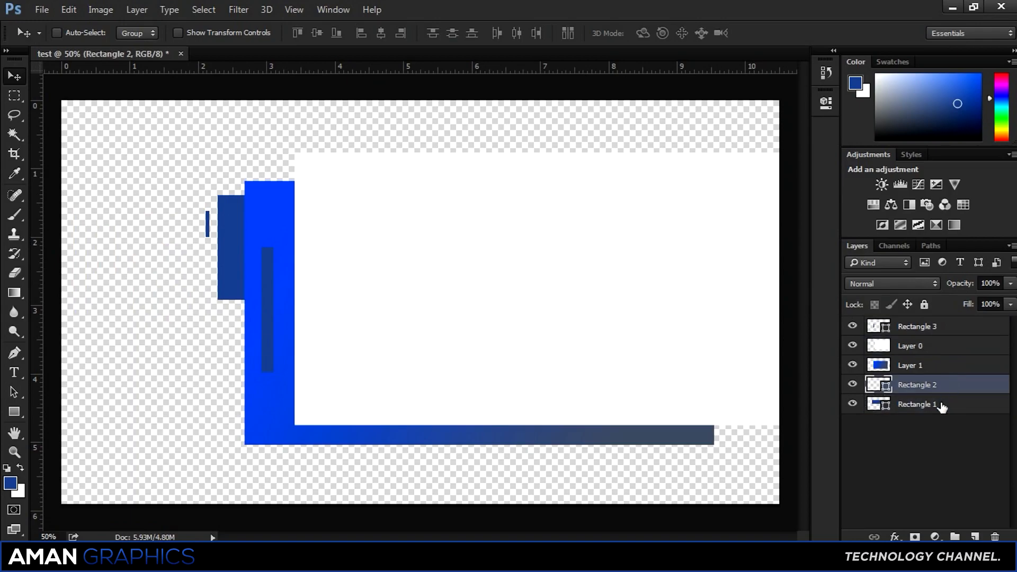
drag(942, 392, 952, 366)
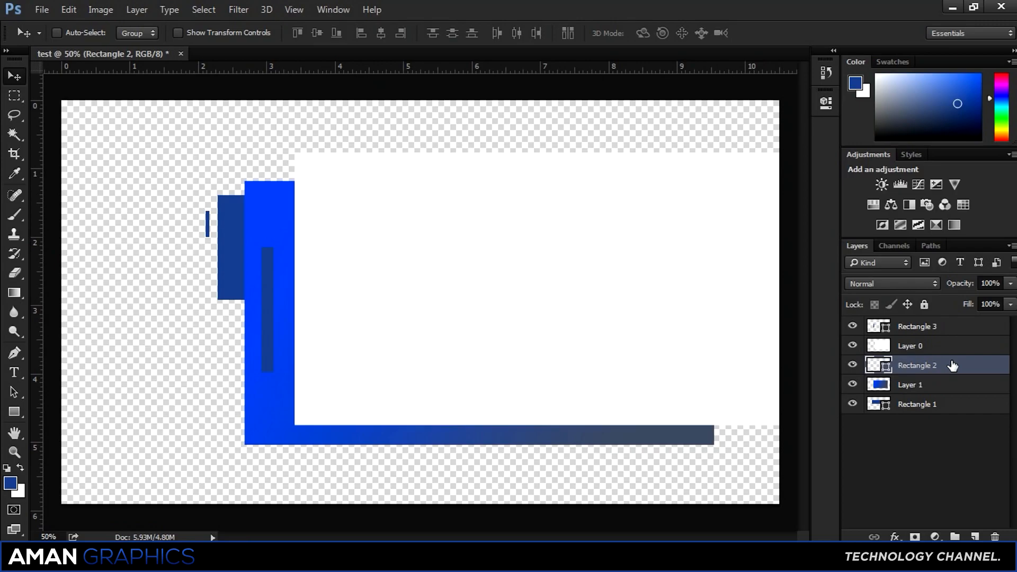
Delete the unneeded layers, starting with Rectangle 2
key(Delete)
key(Delete)
key(Delete)
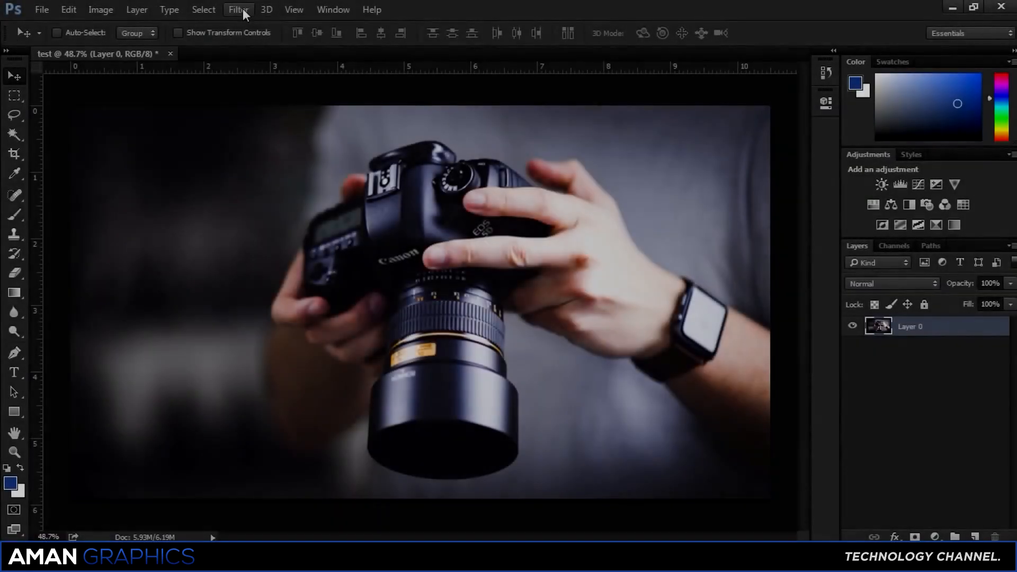
Try a Gaussian Blur on the camera photo with radii of 15.5 and 3.4 pixels, and cancel it
click(238, 10)
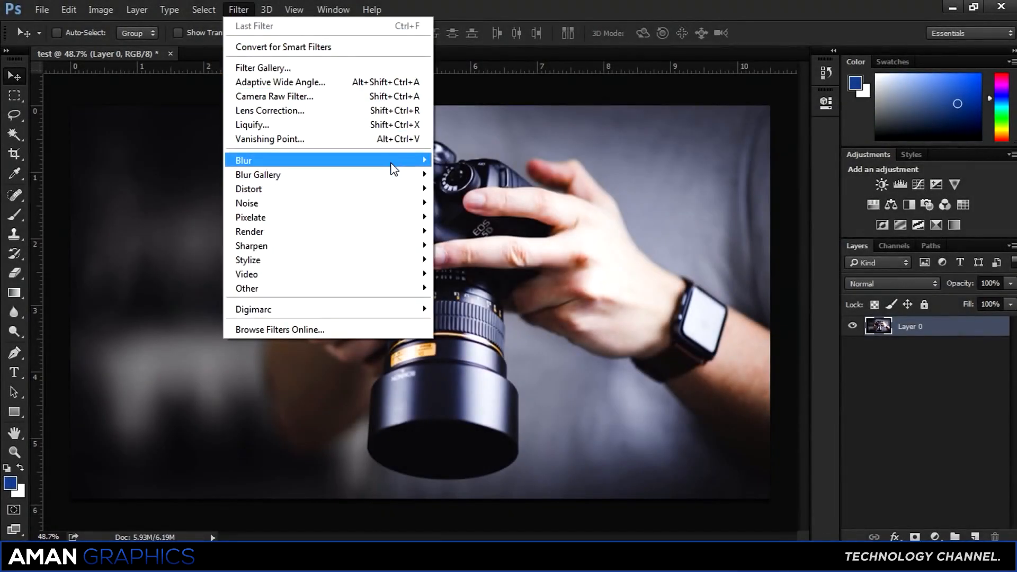
mouse_move(387, 165)
click(471, 217)
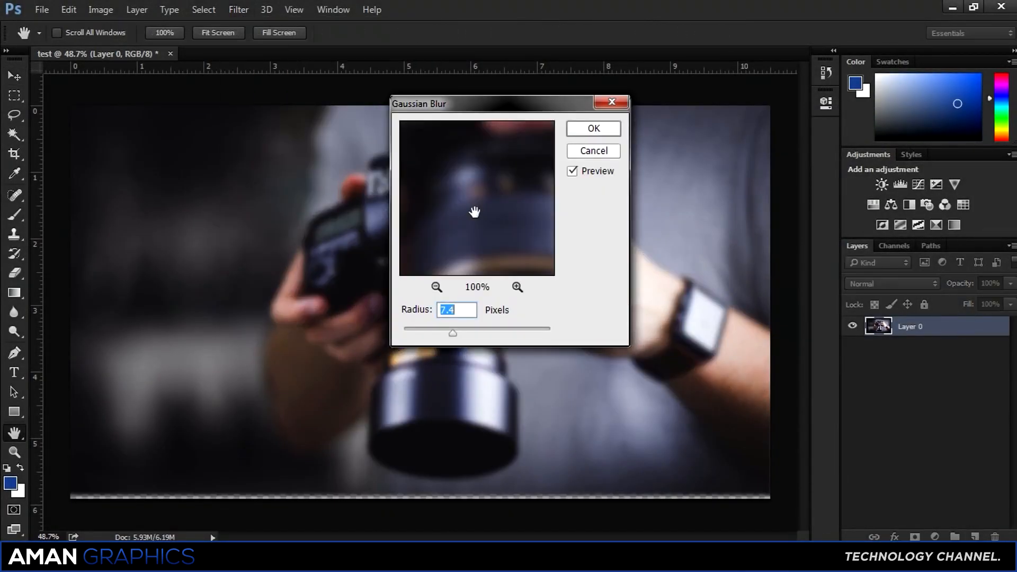
mouse_move(455, 332)
mouse_down()
mouse_move(514, 329)
mouse_move(468, 326)
mouse_move(451, 338)
mouse_move(465, 338)
mouse_up()
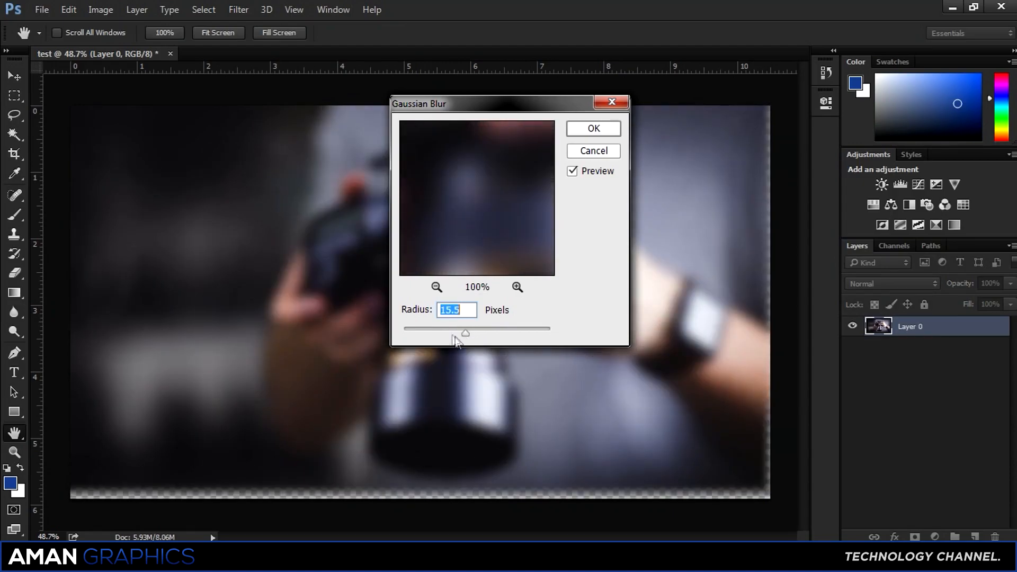
click(430, 332)
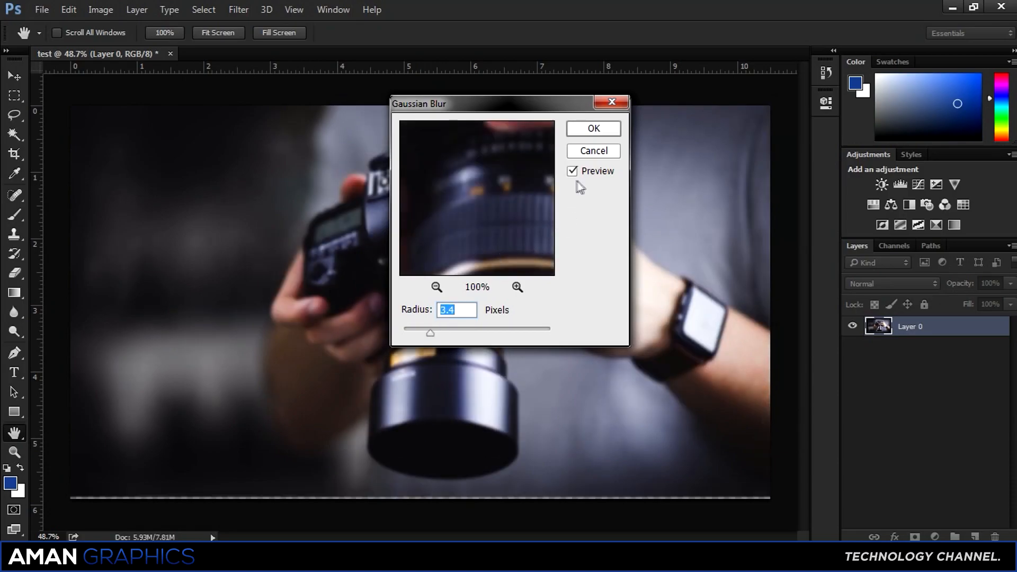
click(592, 152)
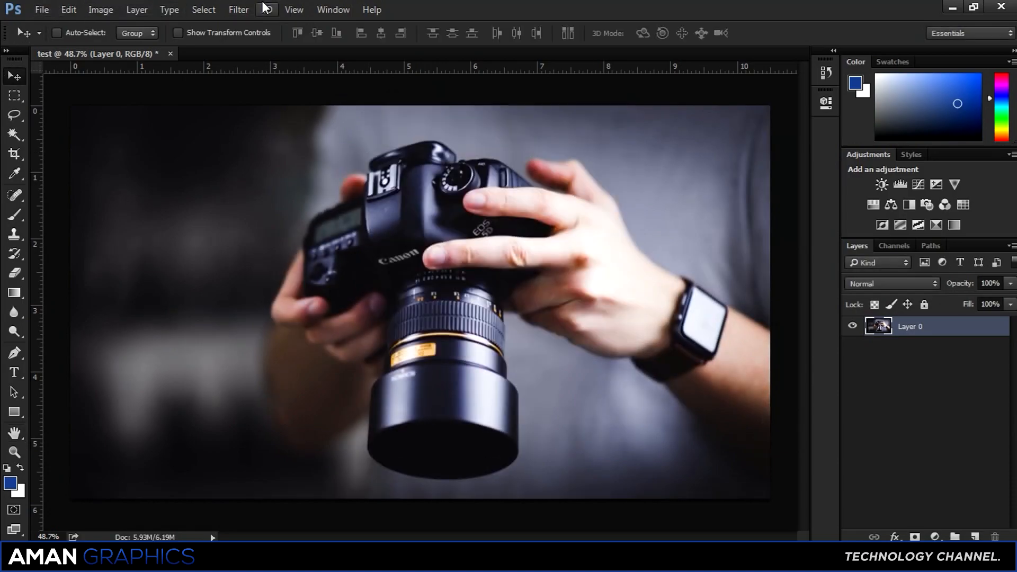
Try the Crystallize filter on the camera photo with a cell size of 82, and undo it
click(237, 10)
mouse_move(297, 218)
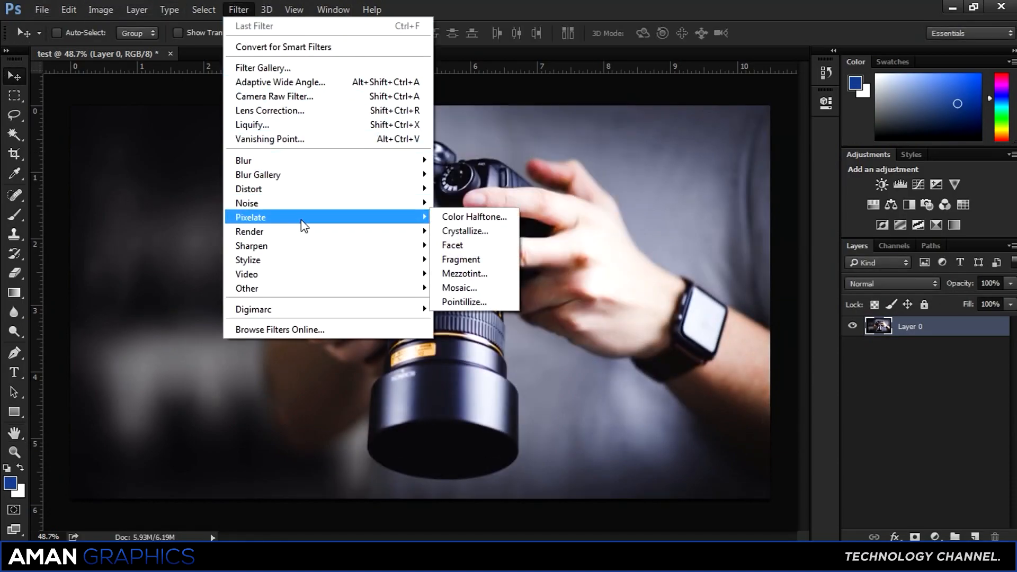
click(462, 237)
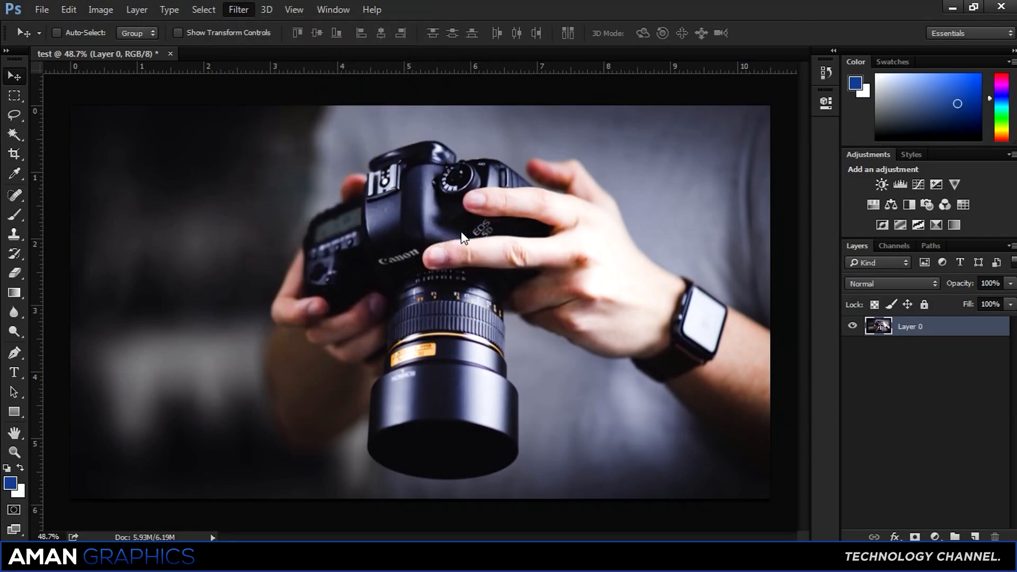
drag(404, 339, 416, 345)
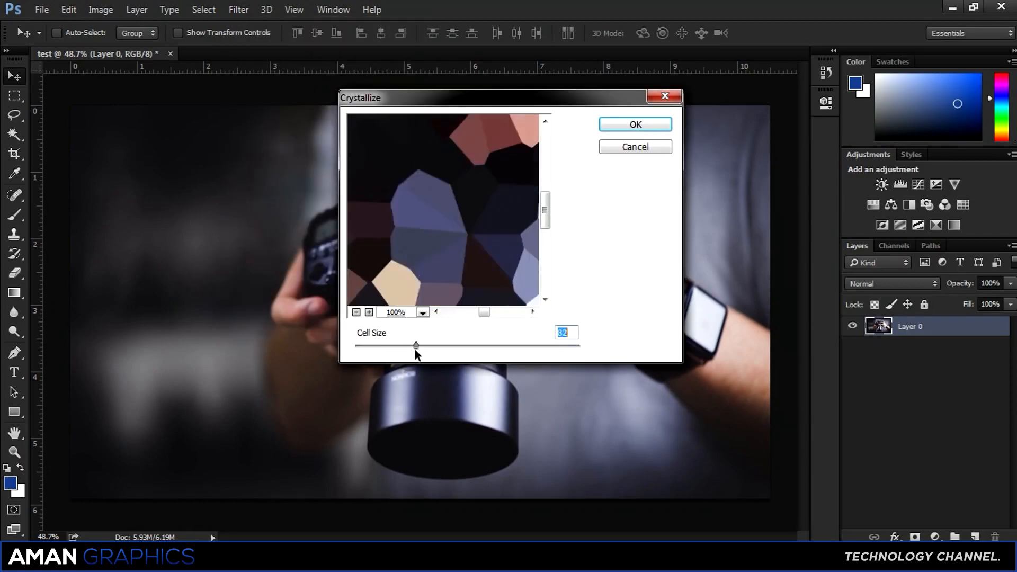
click(649, 128)
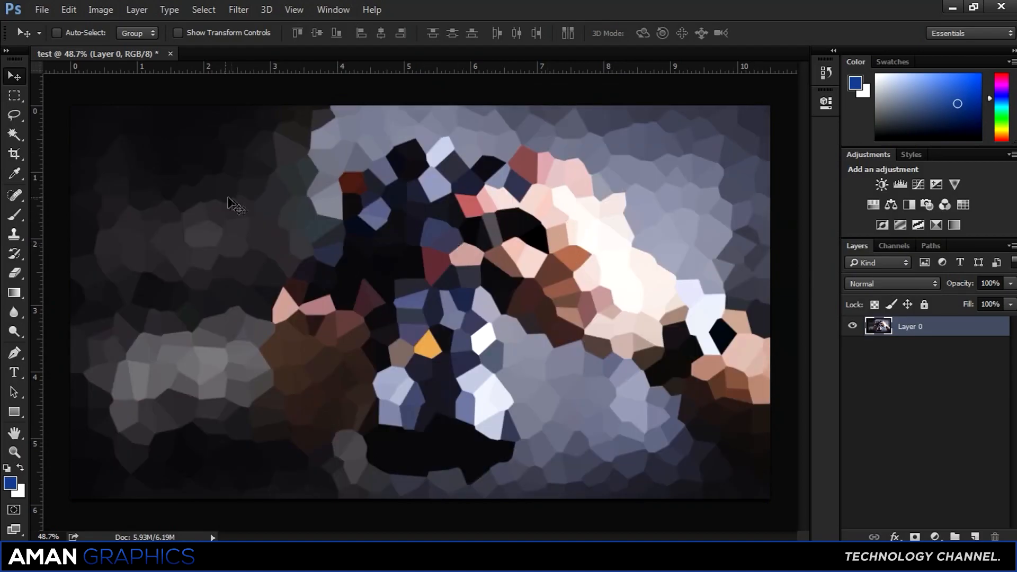
key(ctrl)
key(ctrl+z)
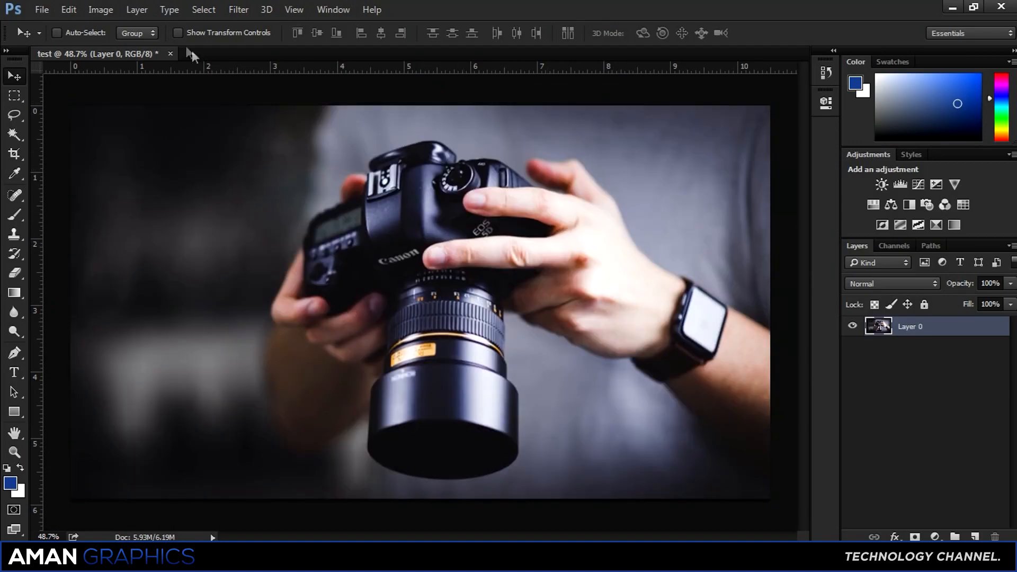
click(244, 10)
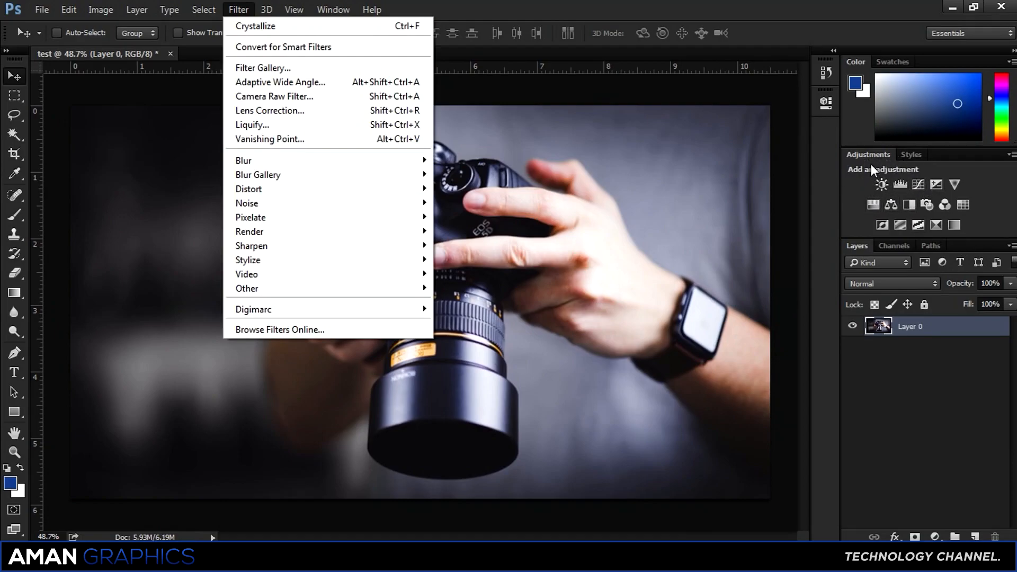
click(899, 343)
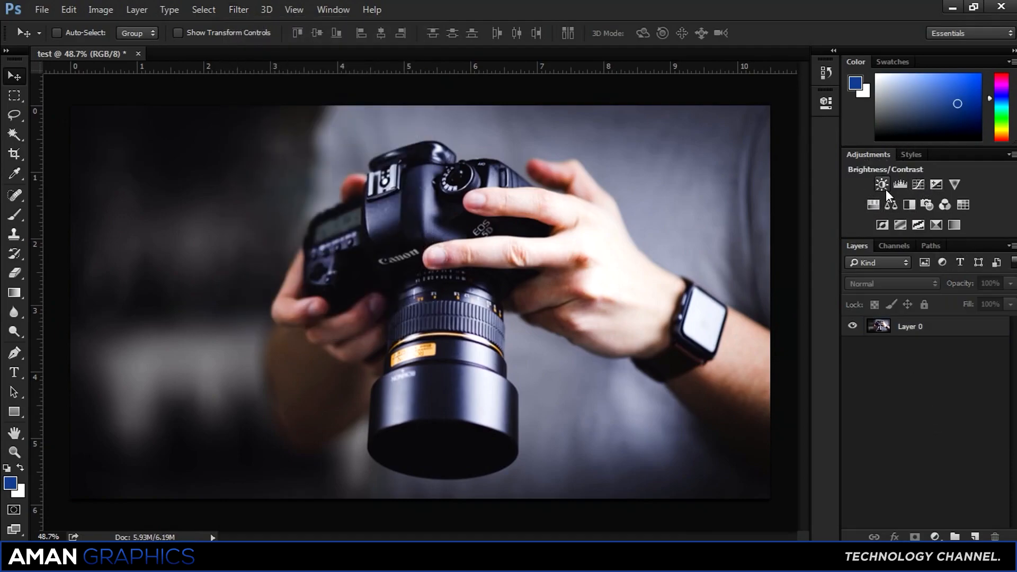
Add an empty layer above the camera photo and a Brightness/Contrast adjustment with brightness 14 and contrast -8
click(924, 325)
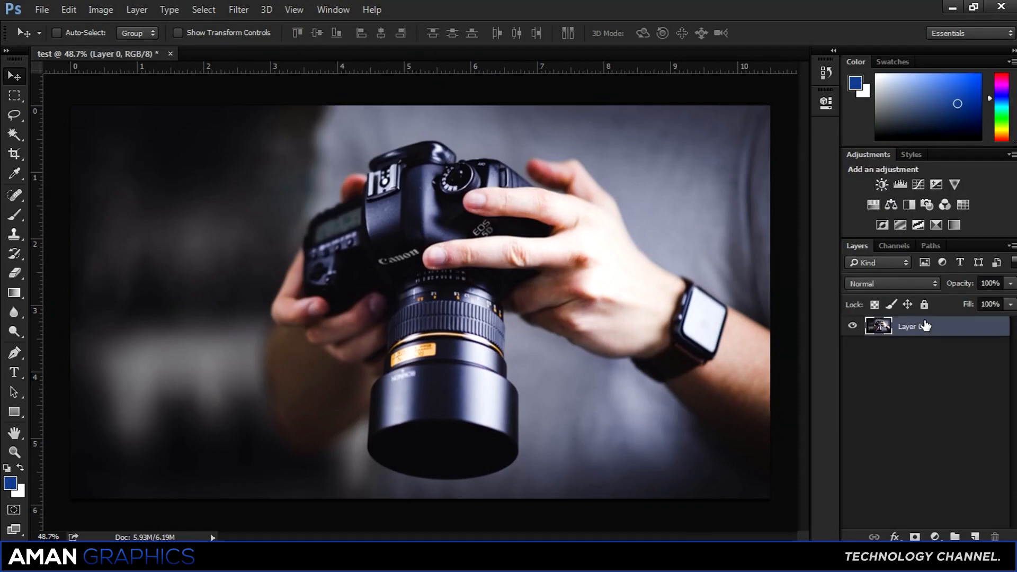
key(ctrl+shift+n)
key(Return)
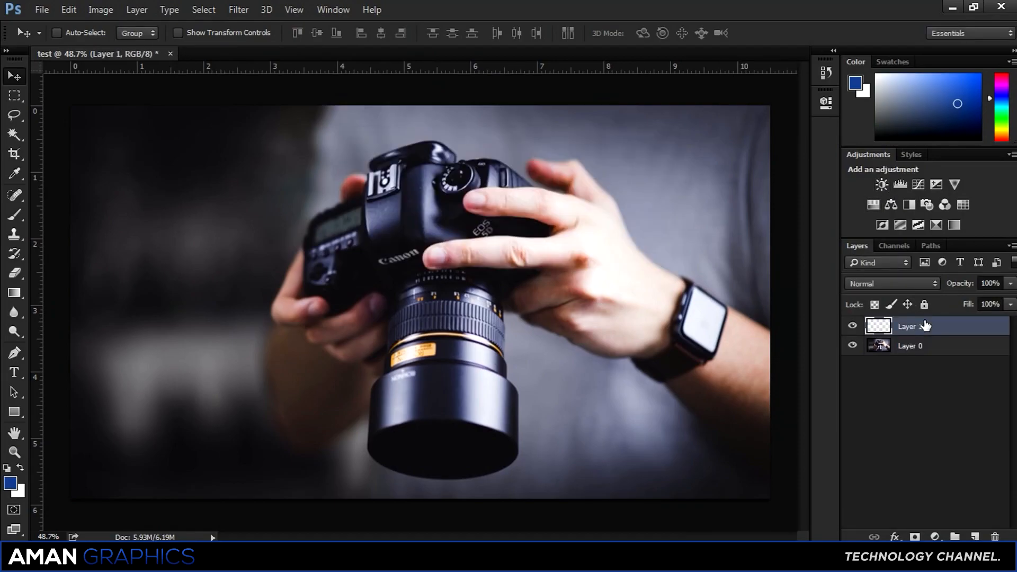
click(881, 184)
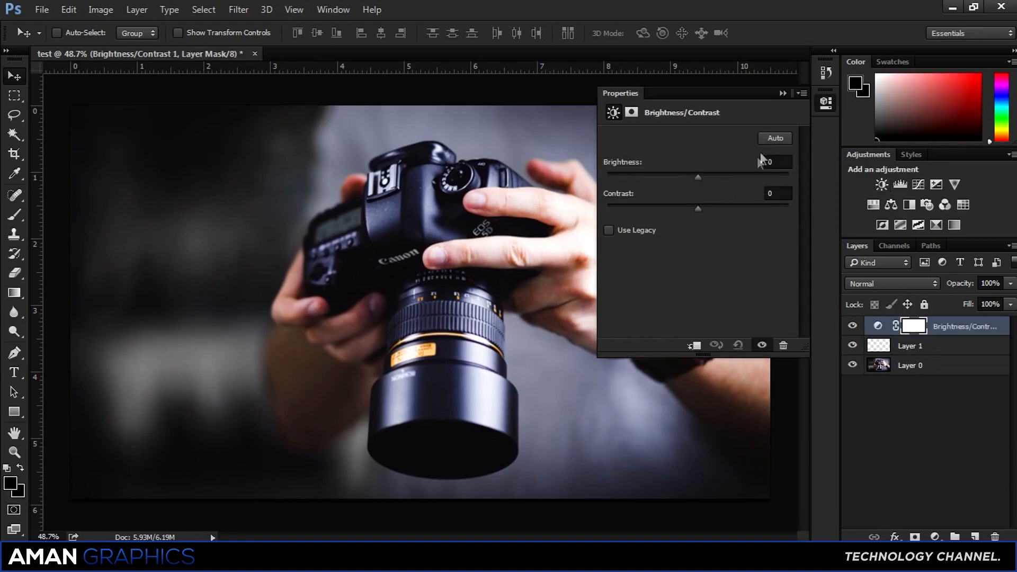
drag(708, 177, 690, 205)
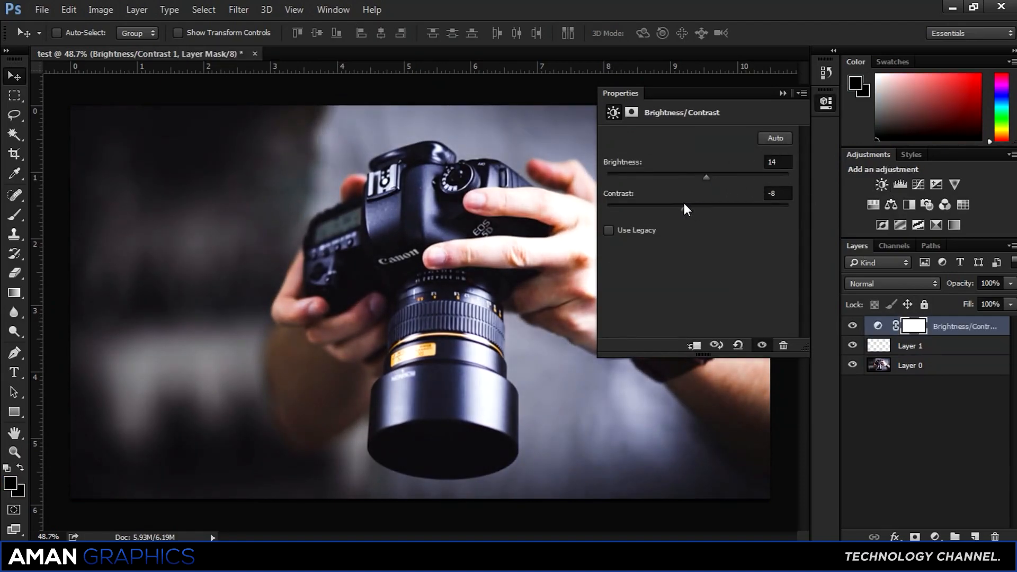
Delete the empty Layer 1 and set the Brightness/Contrast adjustment to brightness -47 and contrast 21
click(967, 351)
key(Delete)
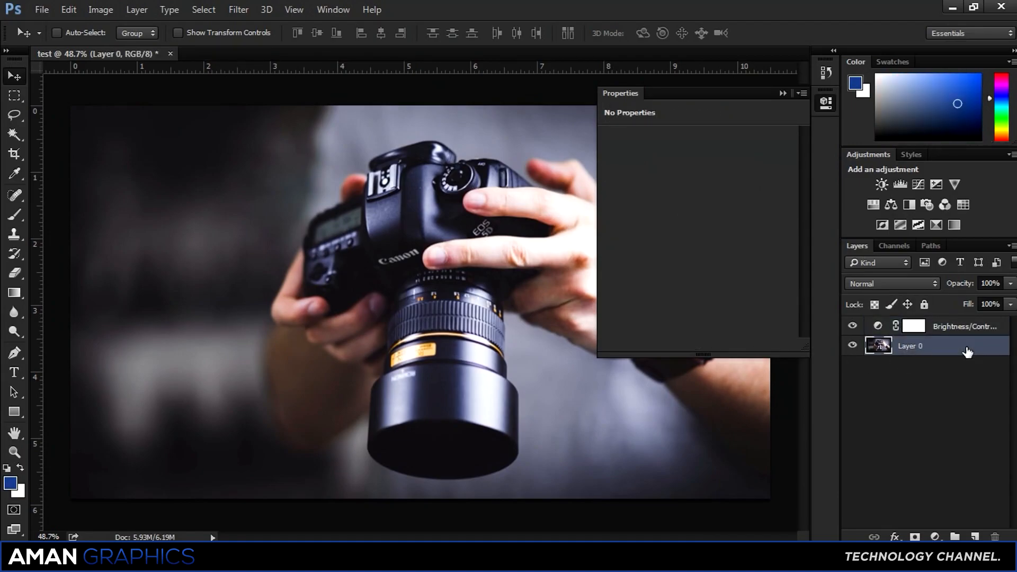
click(978, 325)
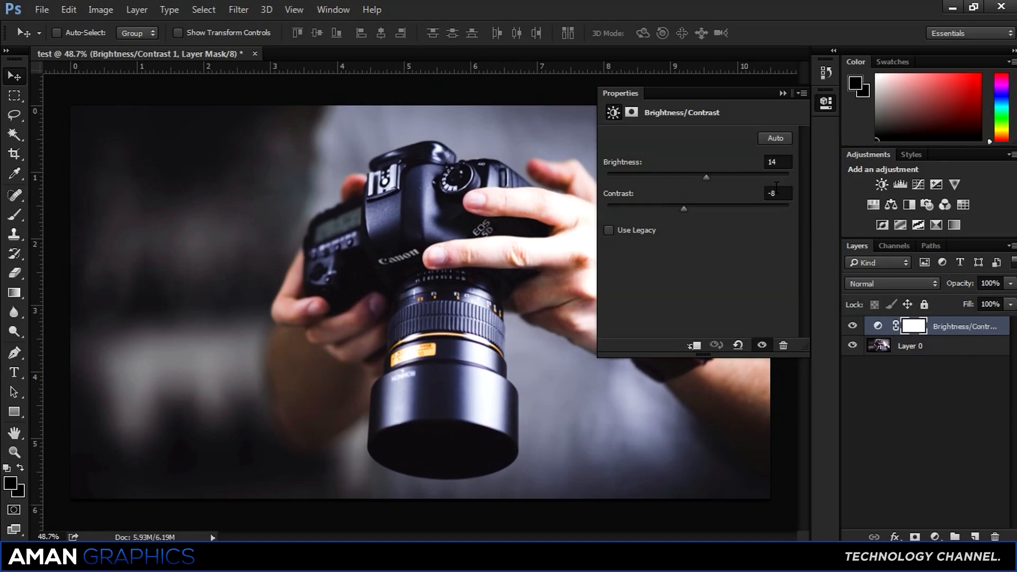
drag(713, 174, 711, 205)
click(674, 177)
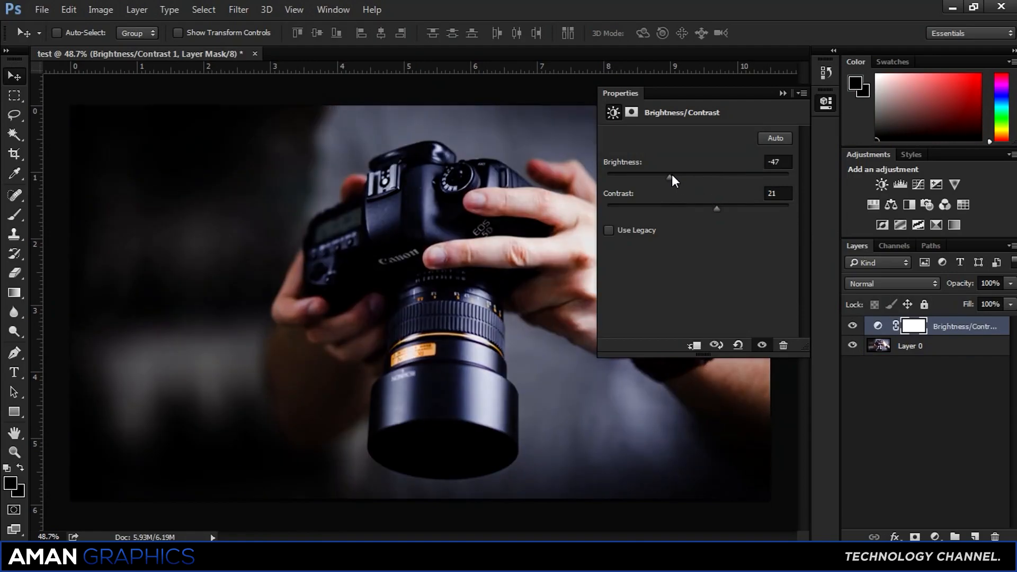
Compare the camera photo with and without the Brightness/Contrast adjustment
click(821, 108)
click(1010, 284)
click(853, 326)
click(853, 326)
click(853, 325)
click(852, 326)
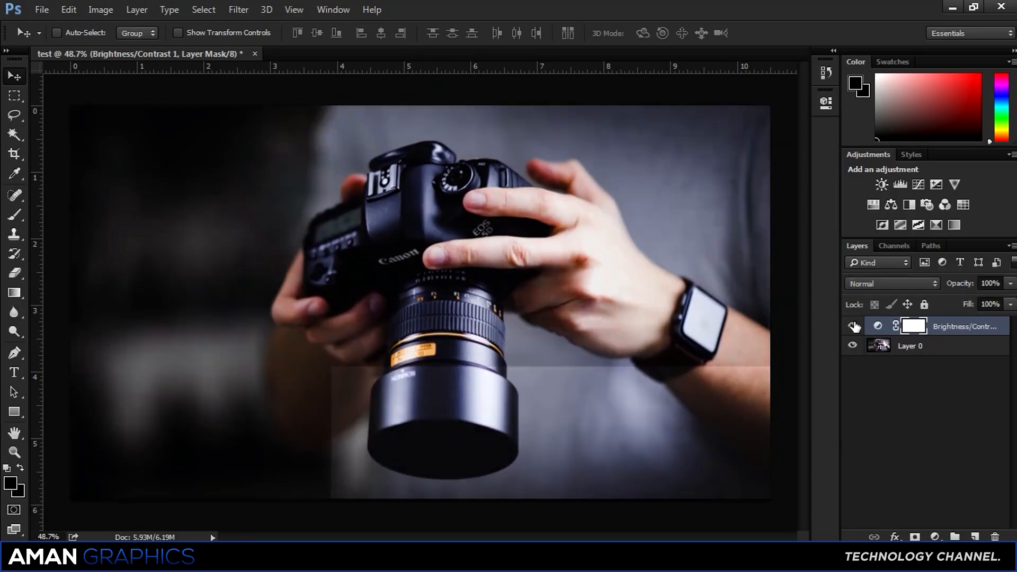
Lower the Brightness/Contrast layer's opacity to 59%
click(1010, 284)
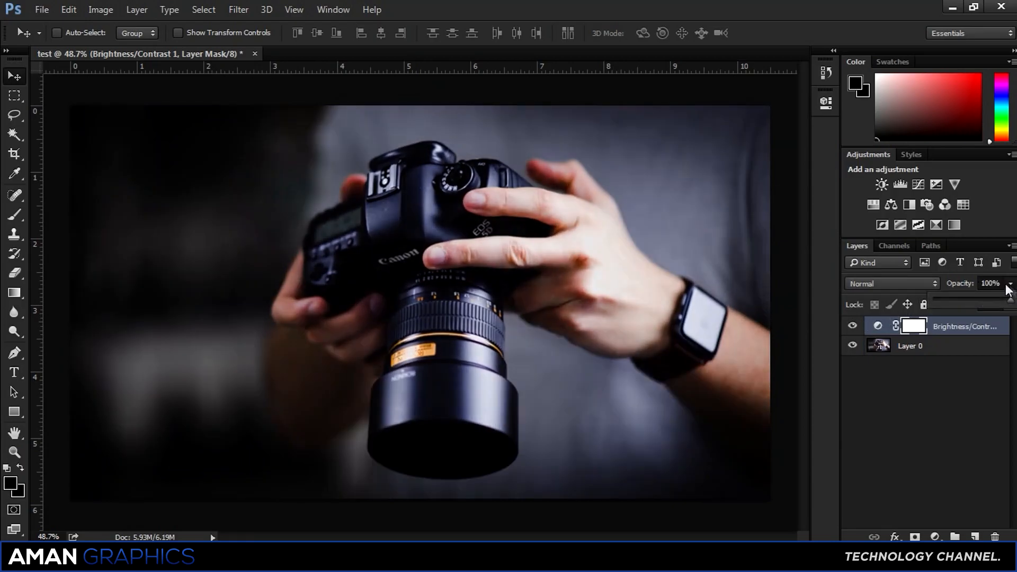
click(973, 299)
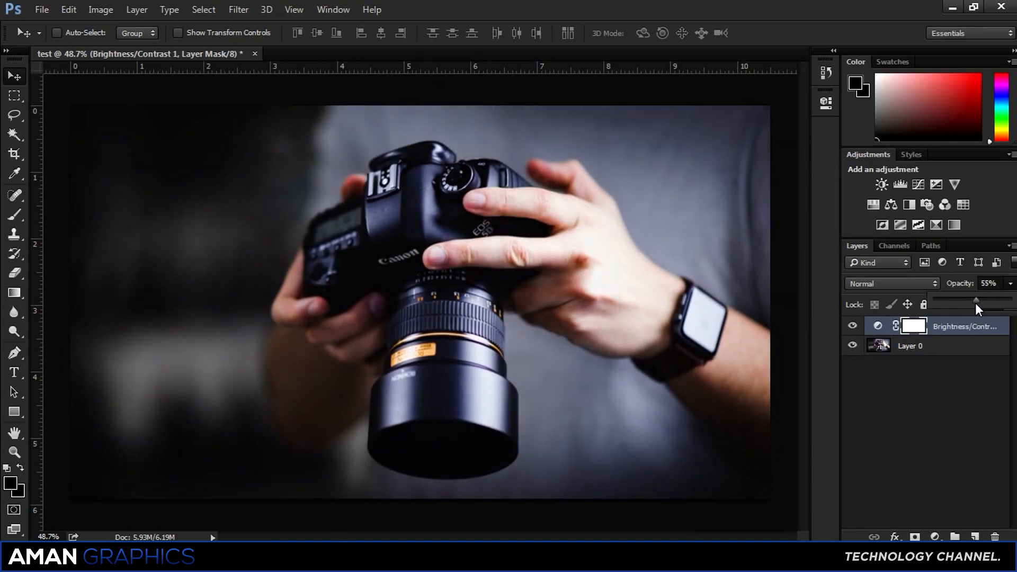
click(939, 380)
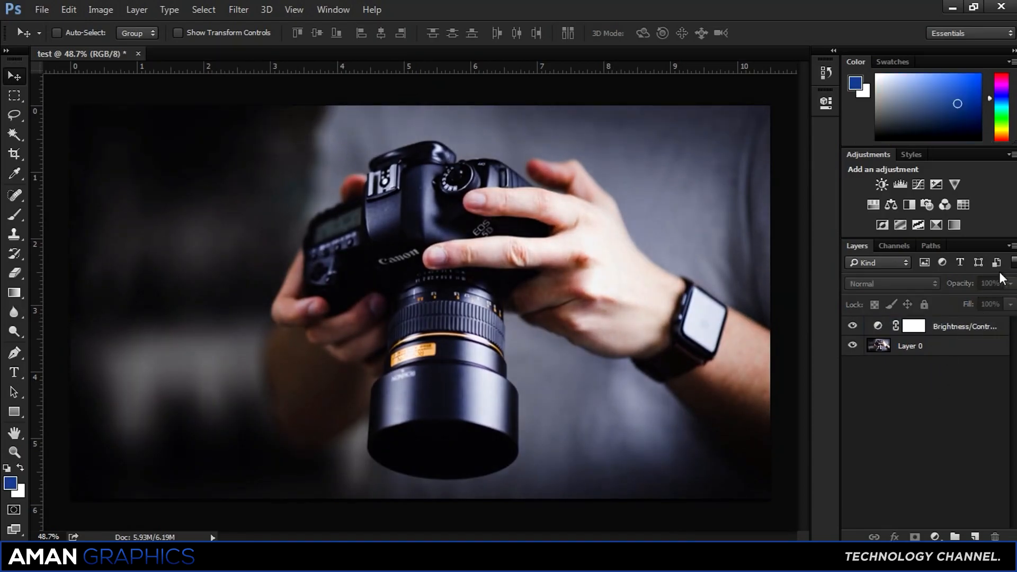
click(941, 326)
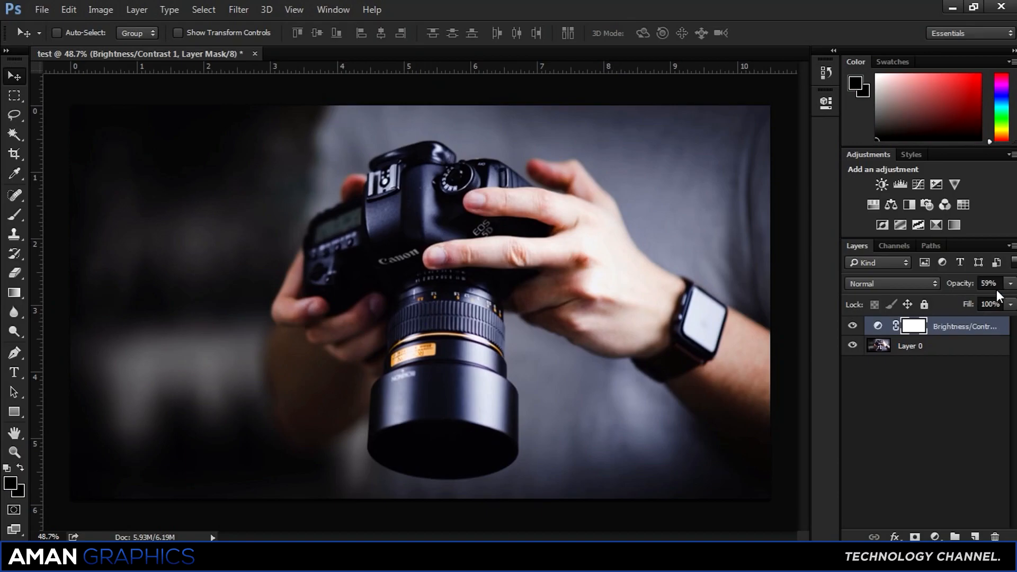
Add a Hue/Saturation adjustment with hue +1, saturation +65 and lightness -55
click(874, 205)
mouse_move(692, 190)
mouse_down()
mouse_move(635, 194)
mouse_move(749, 192)
mouse_move(632, 199)
mouse_move(754, 193)
mouse_move(698, 201)
mouse_up()
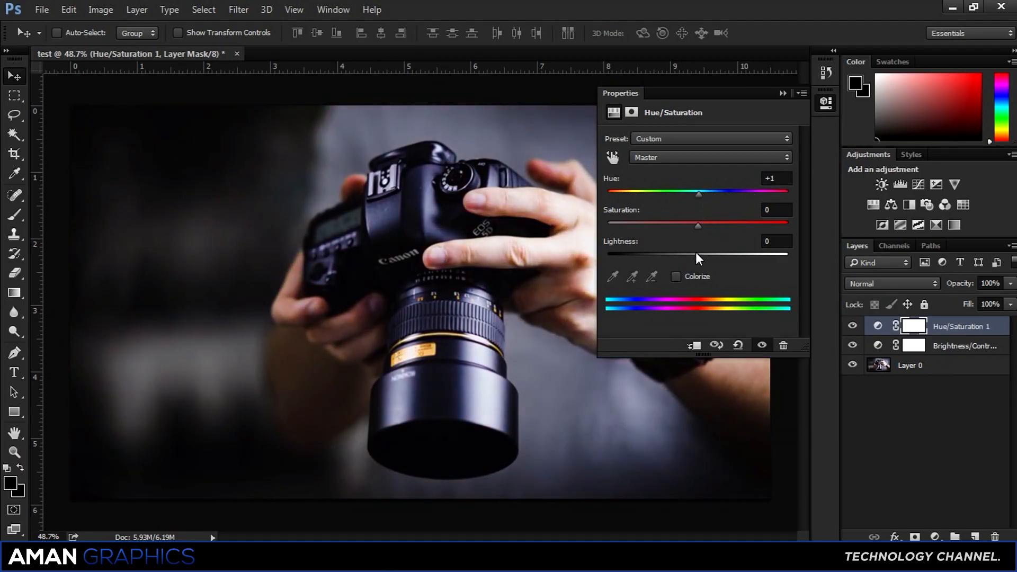
drag(698, 255, 647, 253)
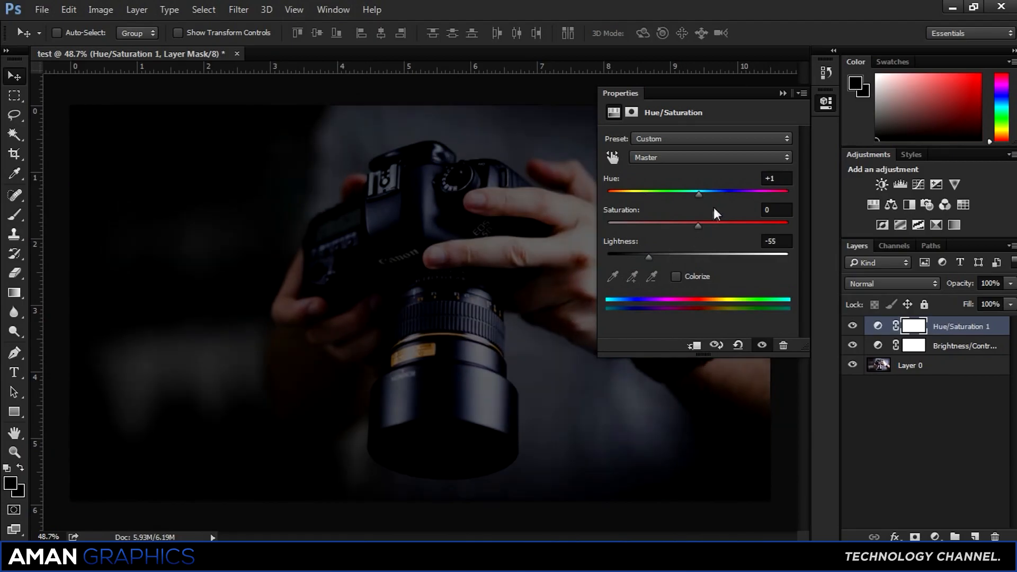
drag(700, 223, 759, 222)
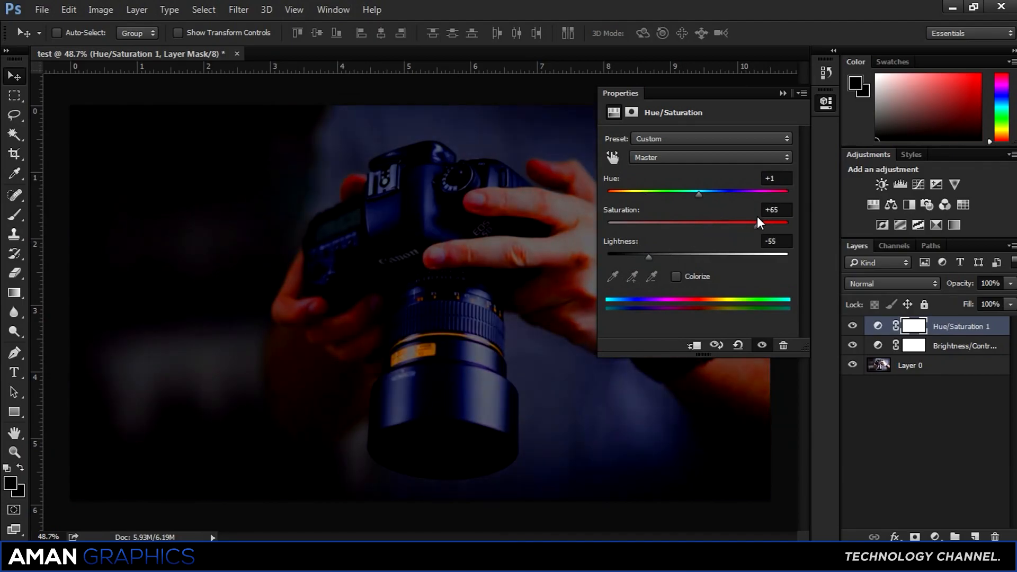
Add a Color Balance adjustment for the midtones with cyan-red -67, magenta-green -56 and yellow-blue +46
click(891, 205)
drag(680, 171, 630, 172)
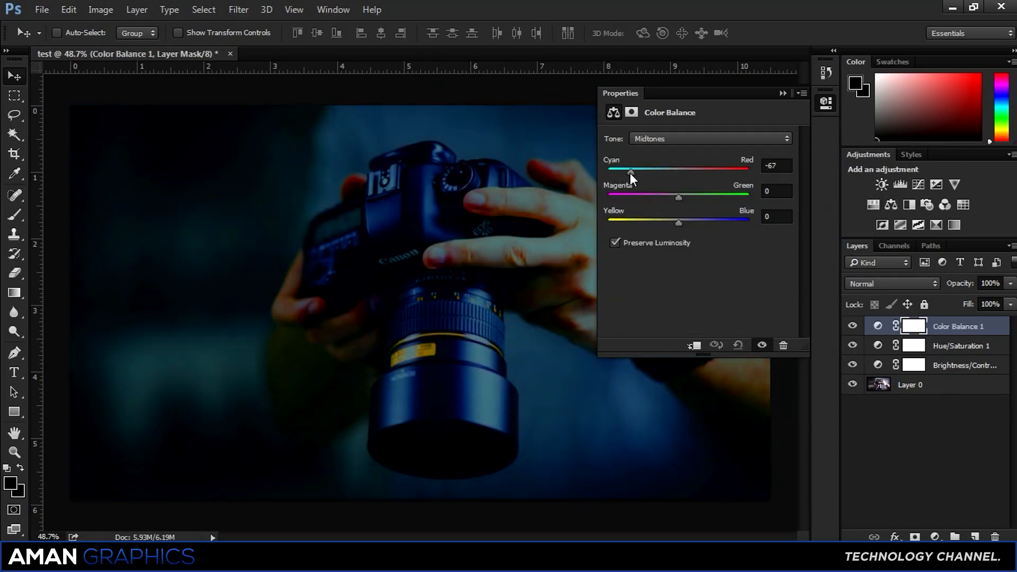
click(639, 196)
drag(678, 222, 711, 222)
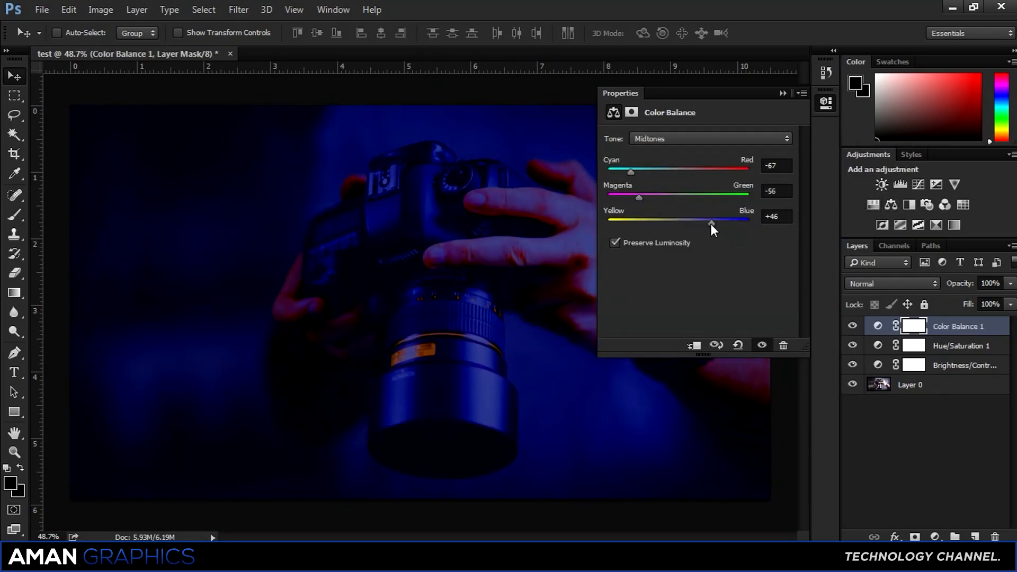
Lower the Color Balance layer's opacity to 54%
click(925, 411)
click(957, 326)
click(1011, 284)
drag(976, 300, 974, 300)
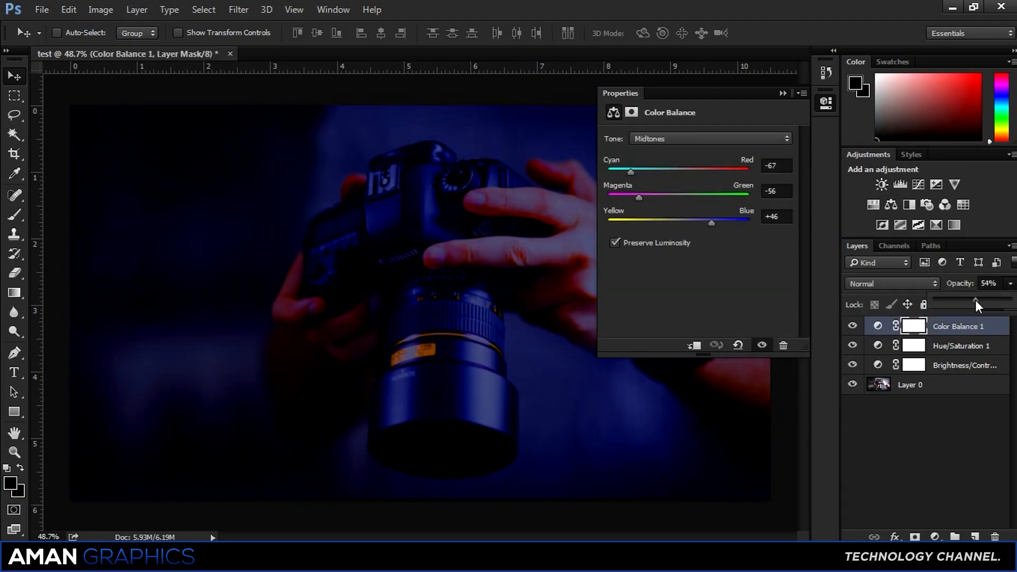
Lower the Hue/Saturation layer's opacity to 55% and collapse its adjustment settings
click(959, 346)
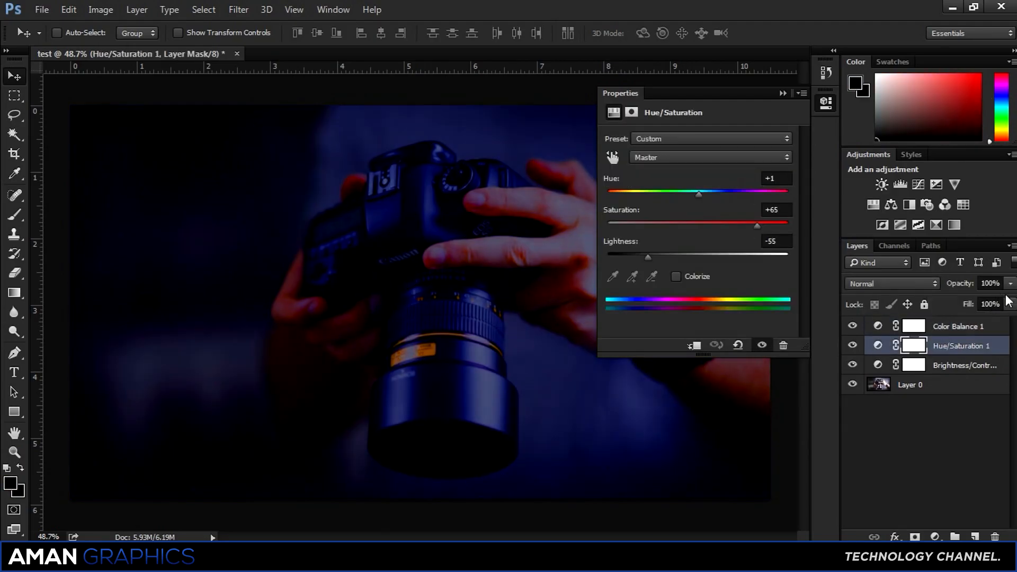
drag(981, 305, 977, 305)
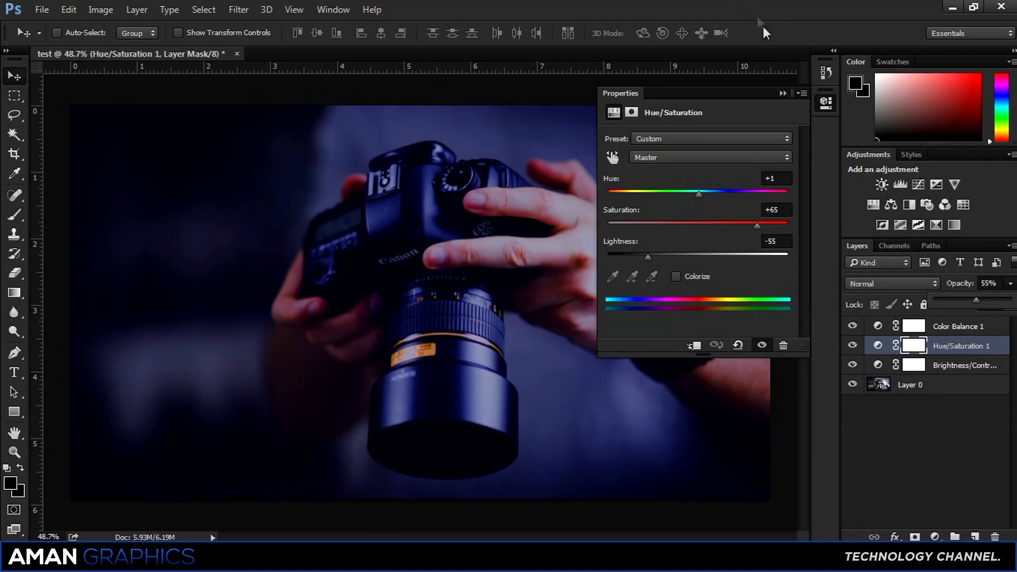
click(824, 105)
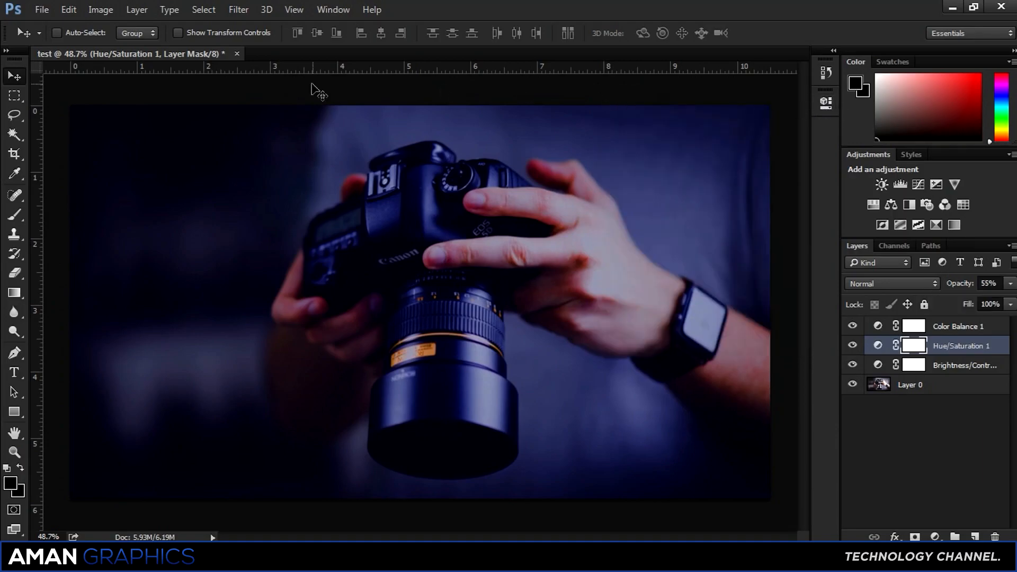
click(15, 293)
click(18, 217)
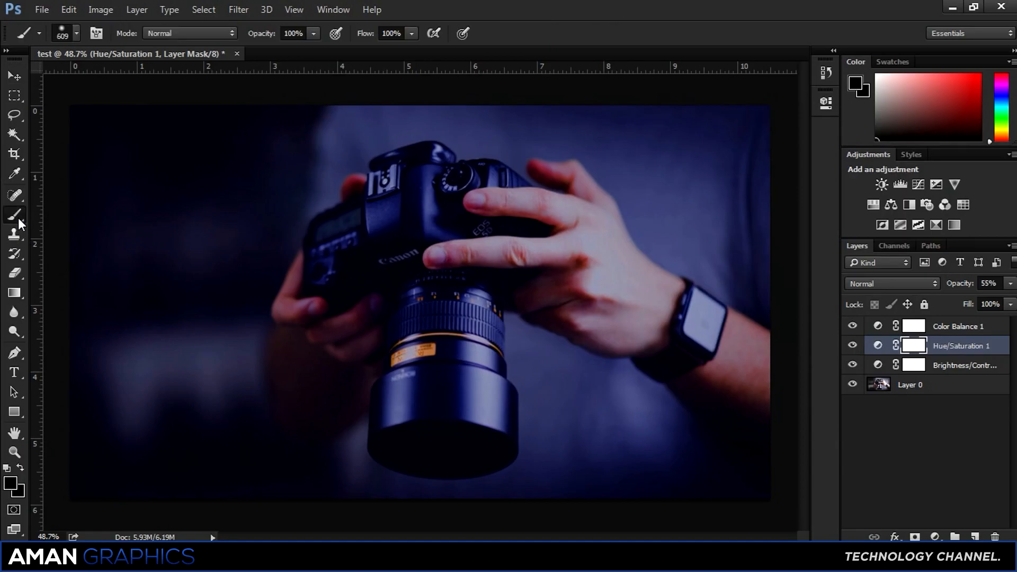
click(13, 351)
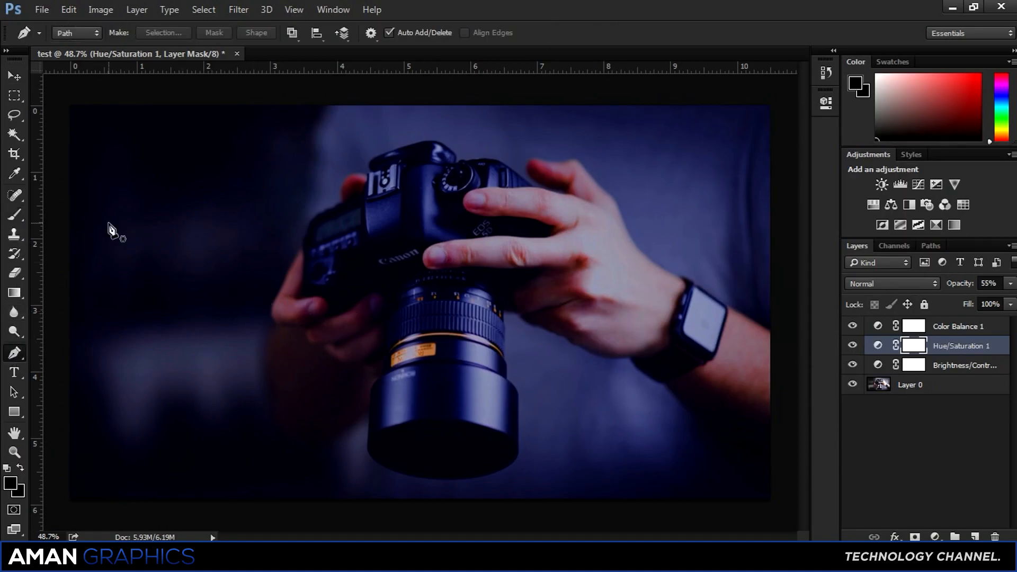
Try Magic Wand selections on the dark background and the grey shirt, deselect, and return to the Move tool
click(14, 134)
click(164, 214)
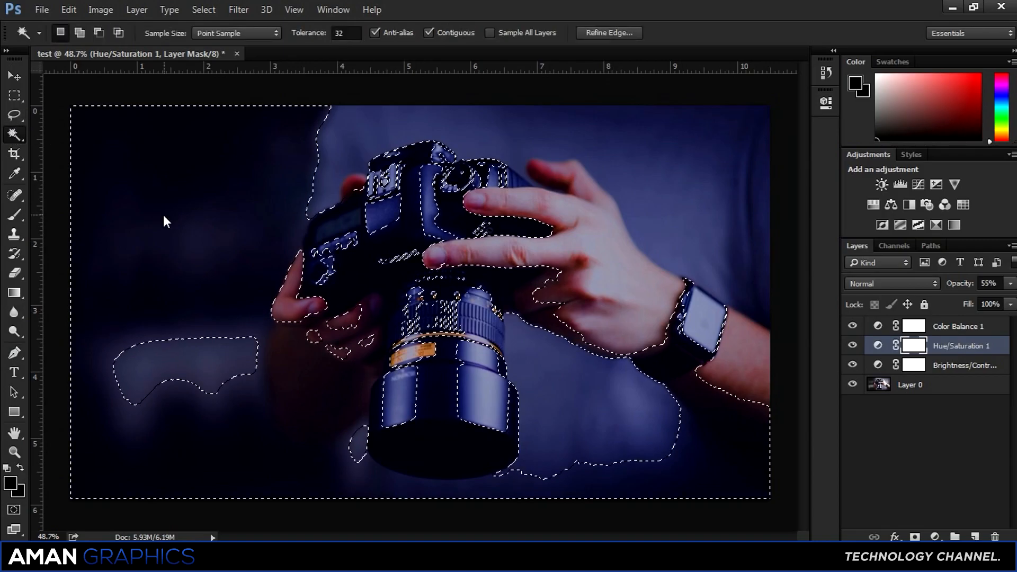
click(480, 139)
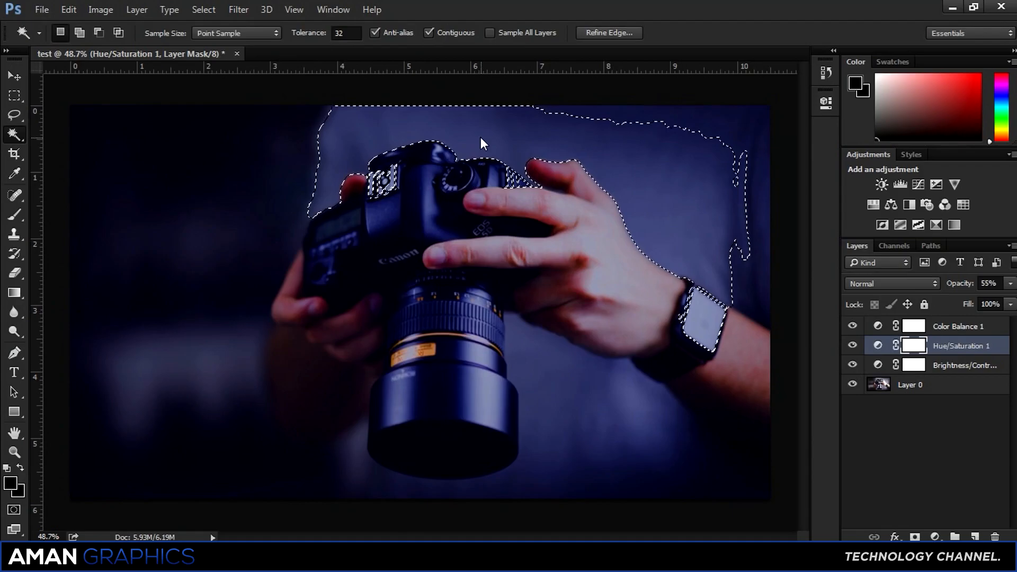
key(ctrl+d)
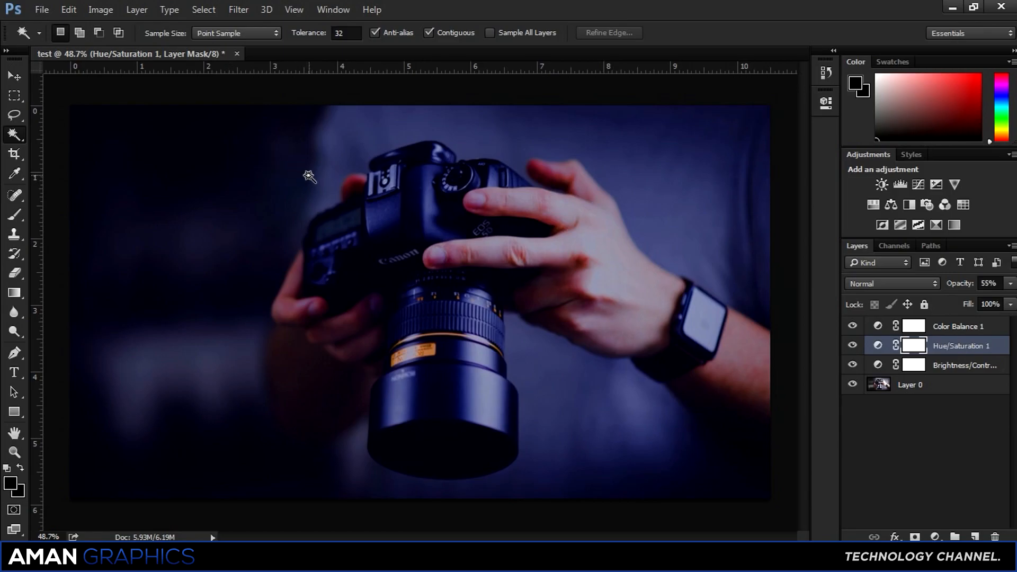
click(9, 69)
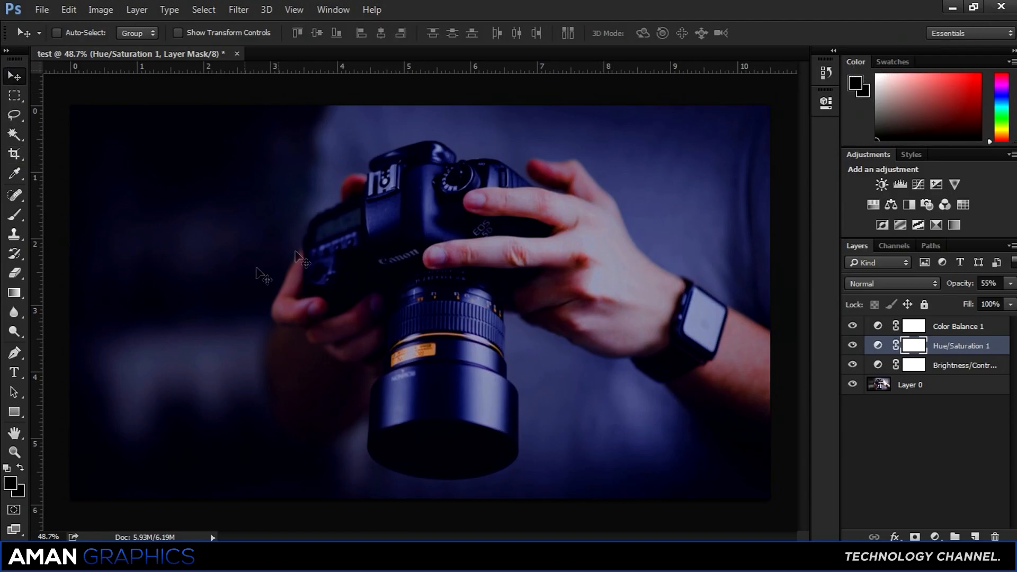
Try several shades and hues for the foreground color and bring it back to black
click(922, 108)
drag(922, 108, 955, 85)
drag(1000, 115, 1004, 96)
drag(917, 110, 952, 91)
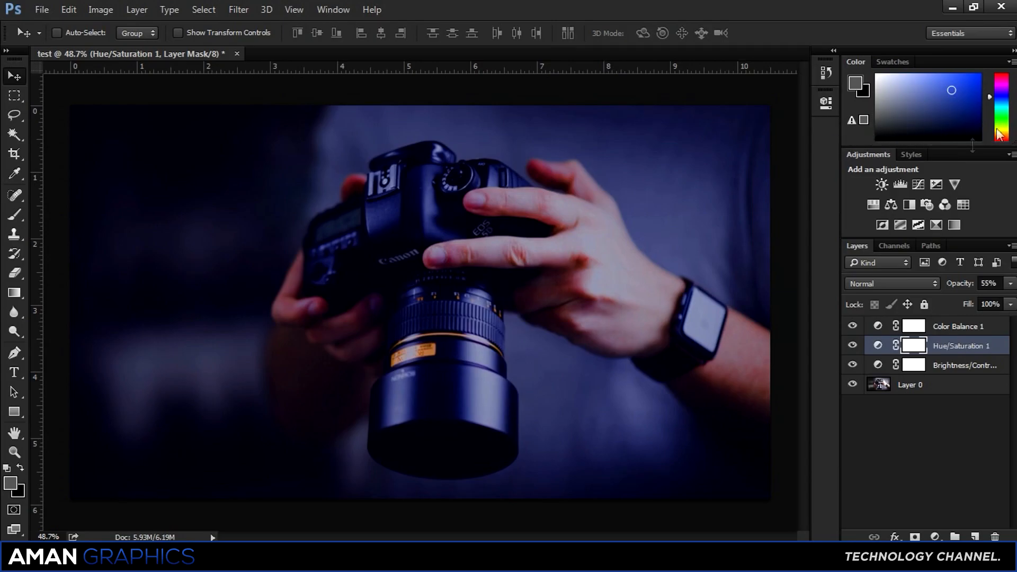
drag(916, 105, 855, 149)
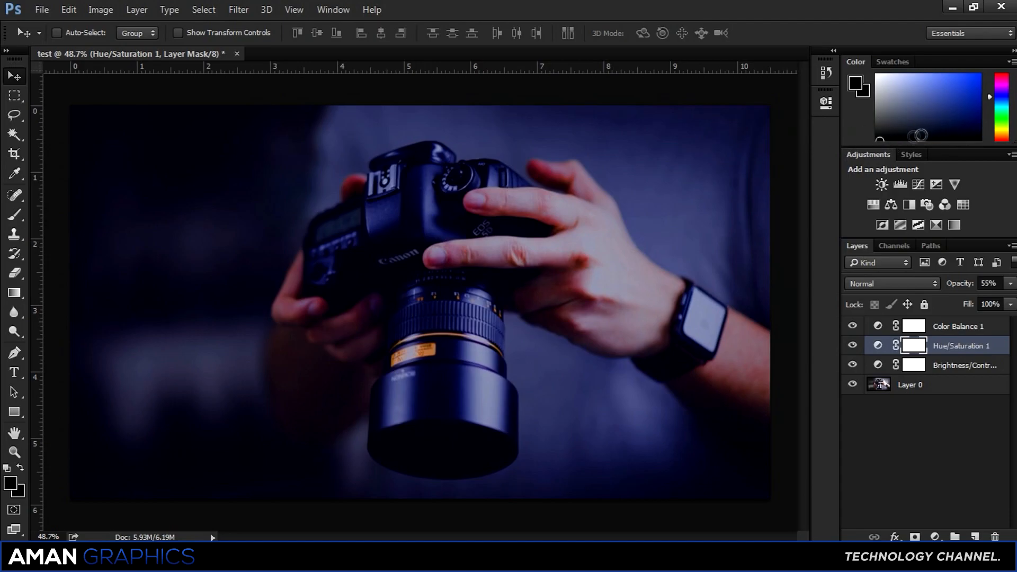